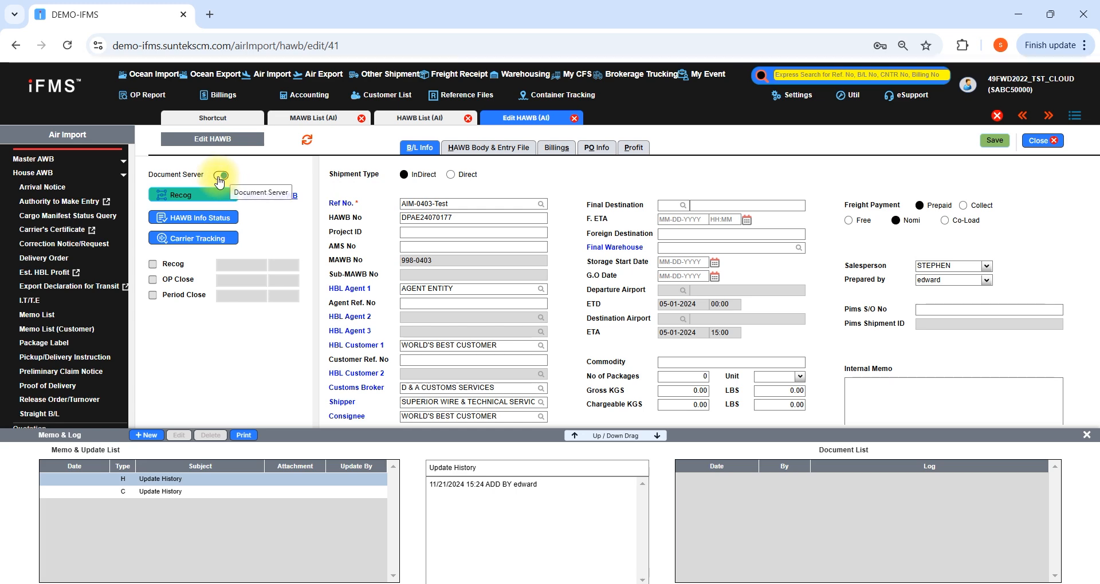
# Switch off the Document Server panel and start a new bill from the HAWB's billings
pyautogui.click(220, 174)
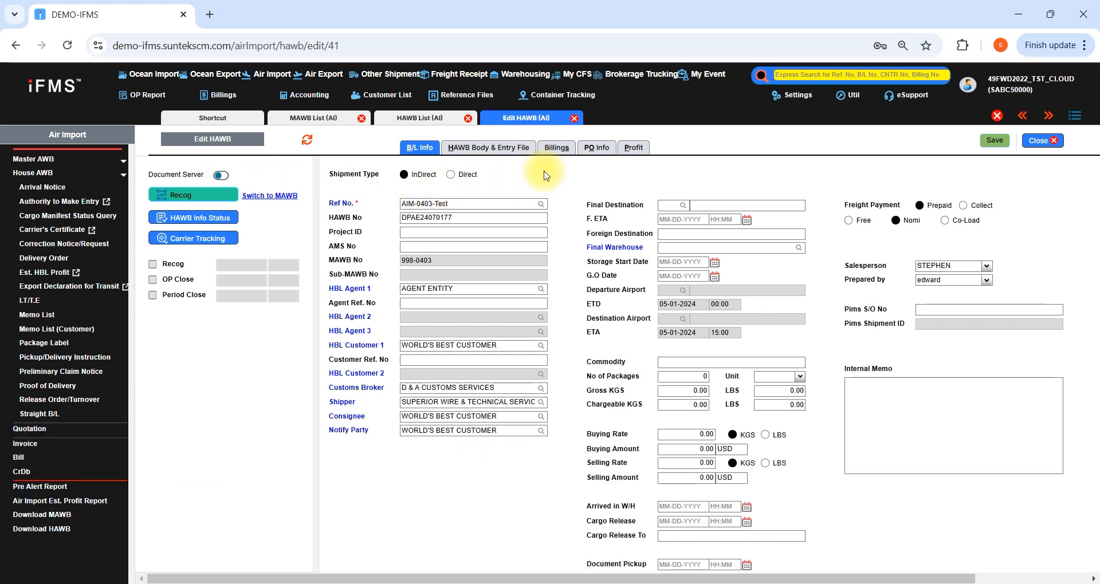
pyautogui.click(558, 150)
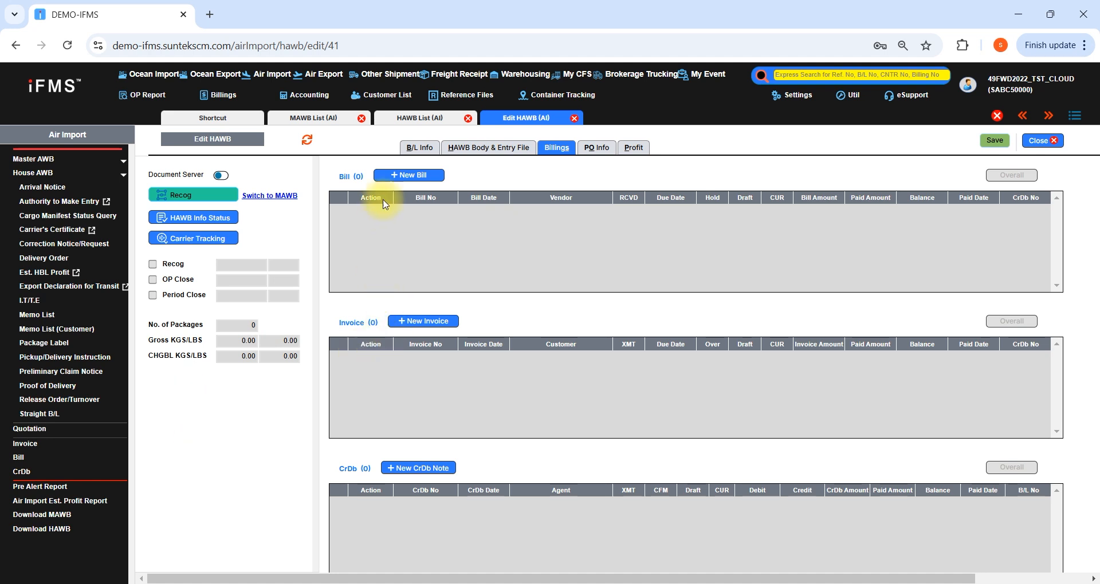
pyautogui.click(401, 176)
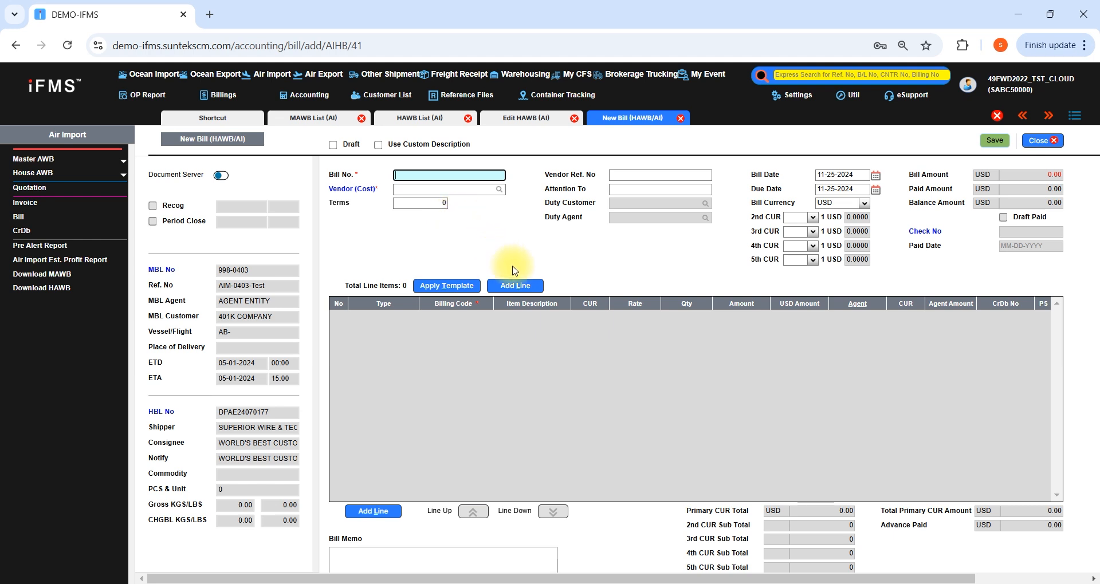
# Set the new bill's vendor to AIR CHINA and its bill number to 555-5555
pyautogui.click(448, 192)
pyautogui.write('air china')
pyautogui.press('Return')
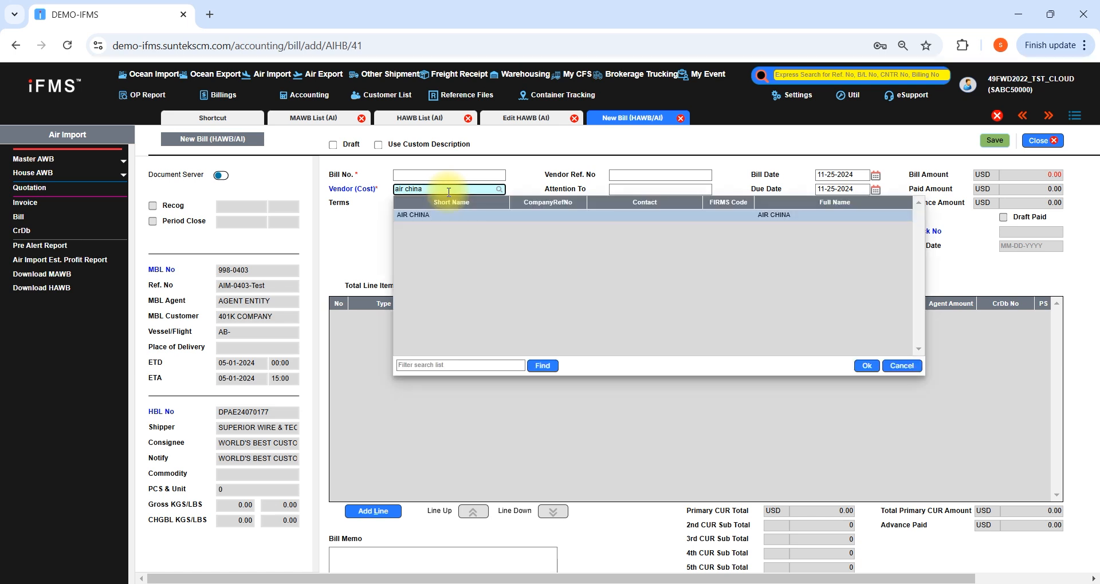
pyautogui.press('Return')
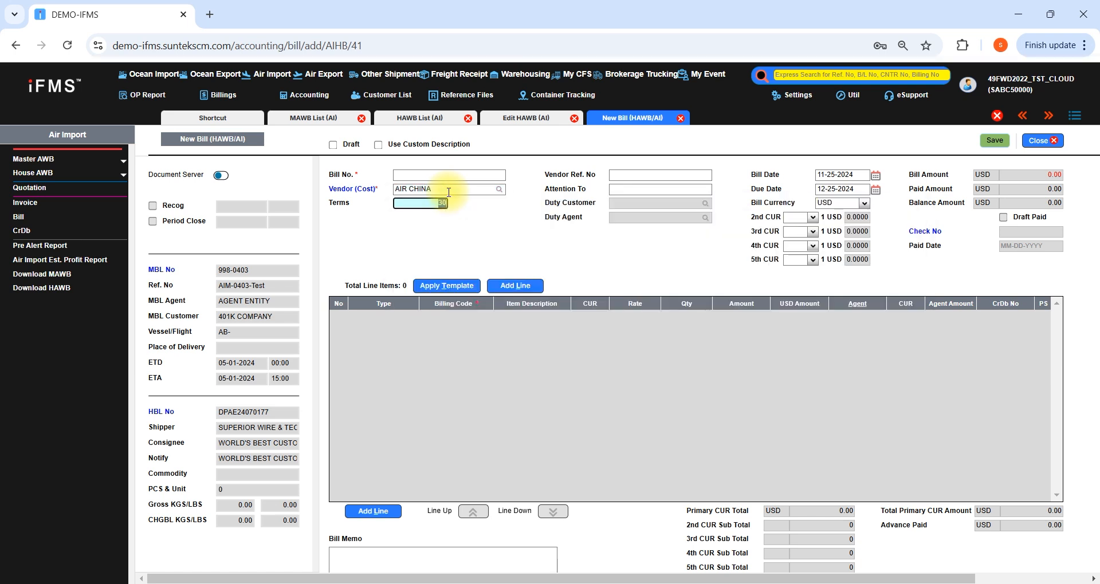
pyautogui.click(407, 176)
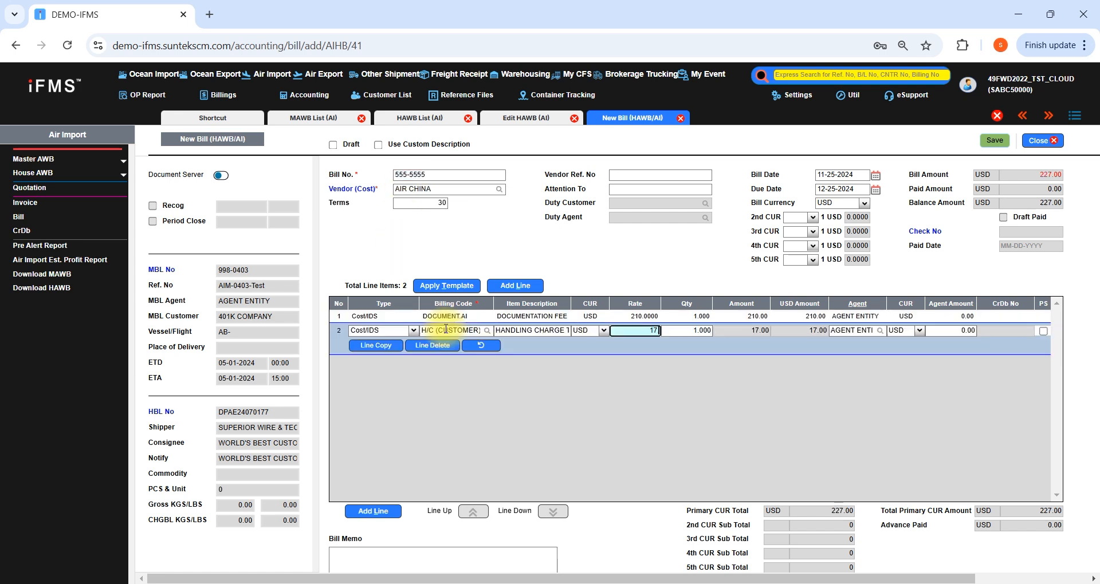
# Enter cost lines DOCUMENT.AI at 210 USD and H/C (CUSTOMER).AI at 17.12 USD, and save the bill, continuing to another one
pyautogui.write('.12')
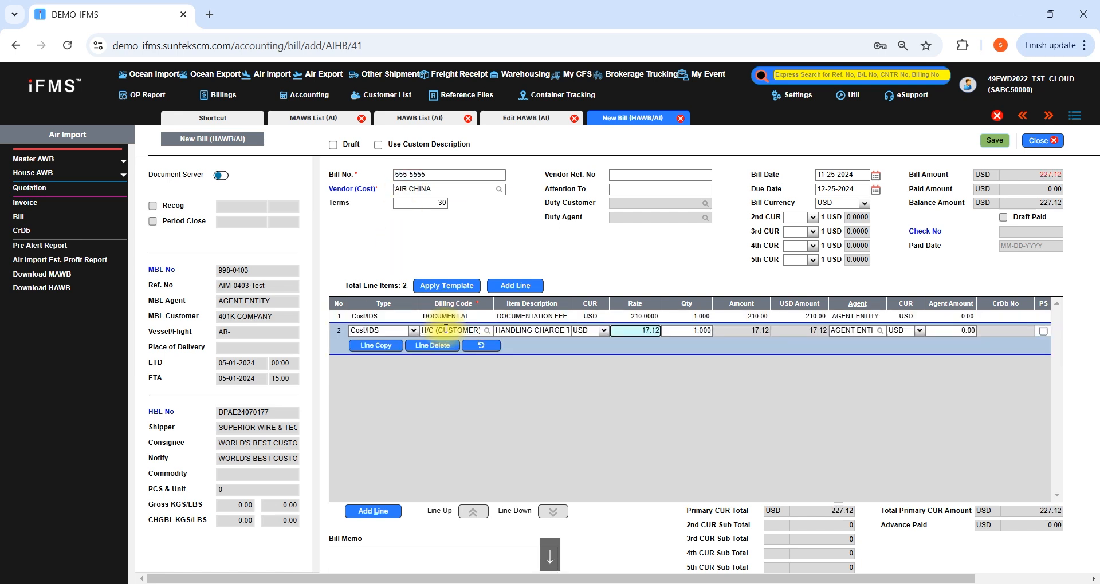
pyautogui.press('Return')
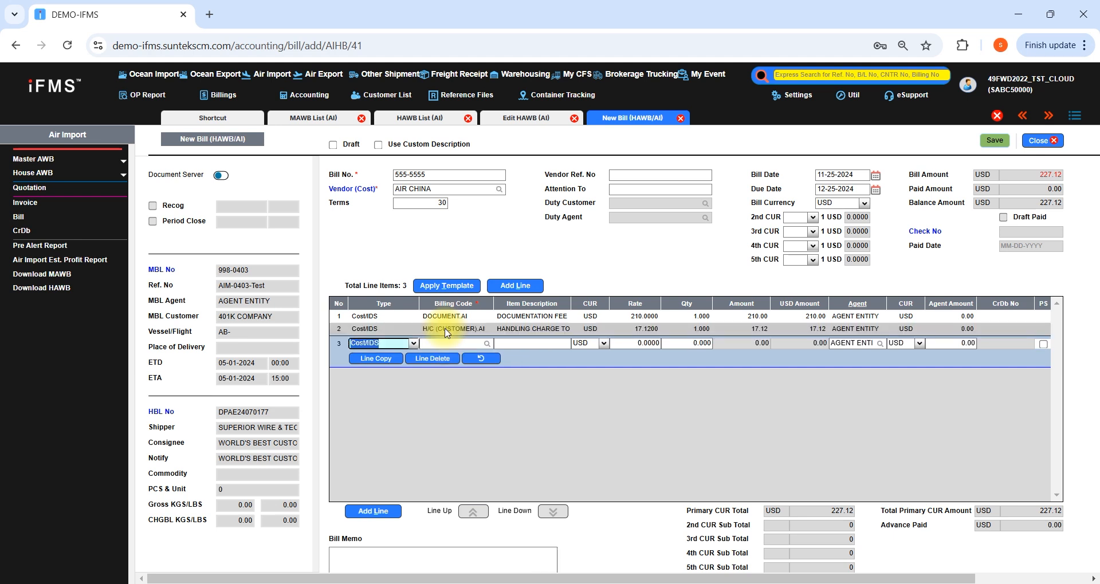
pyautogui.press('Tab')
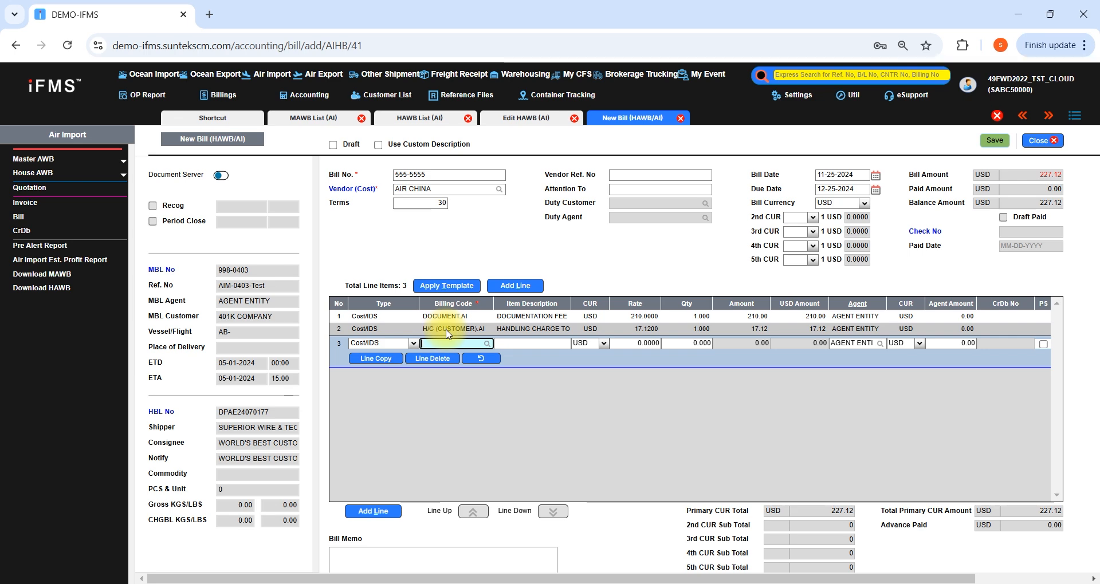
pyautogui.click(993, 141)
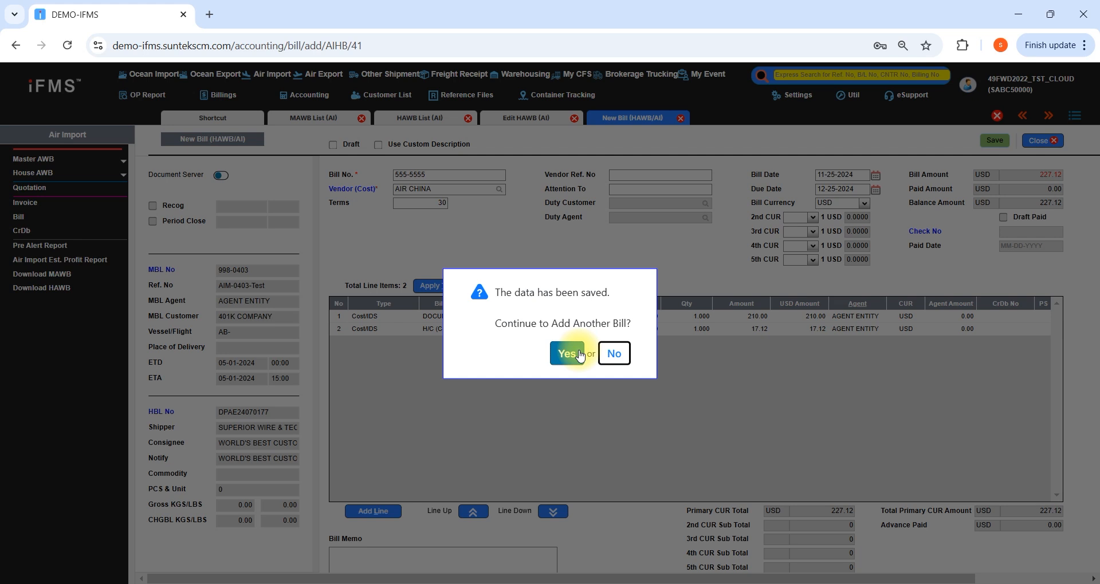
pyautogui.click(579, 355)
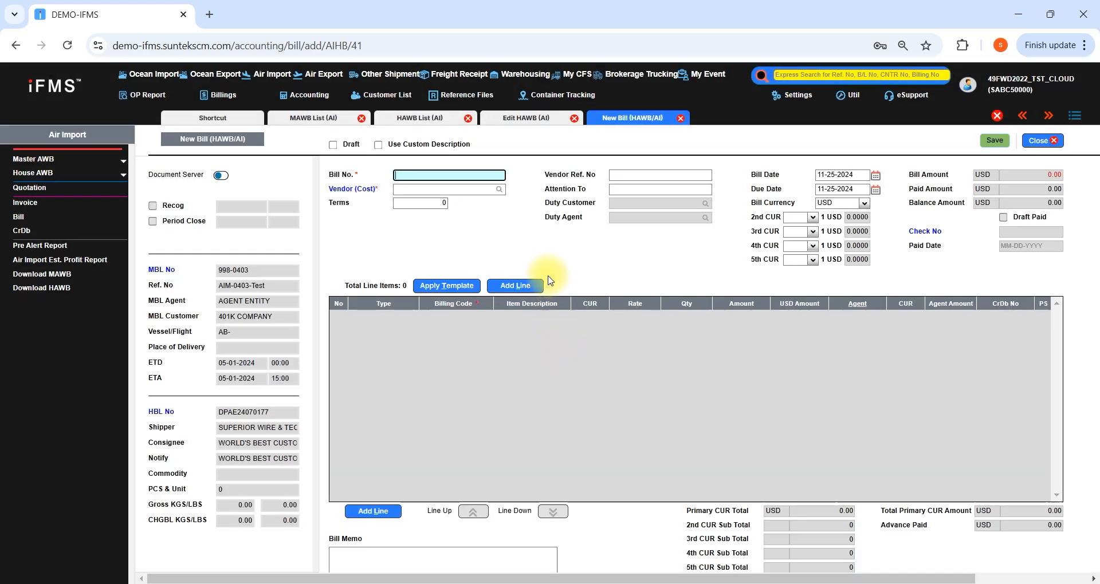
# Enter bill number DA99237377 and choose D & A CUSTOMS SERVICES as the vendor
pyautogui.write('d')
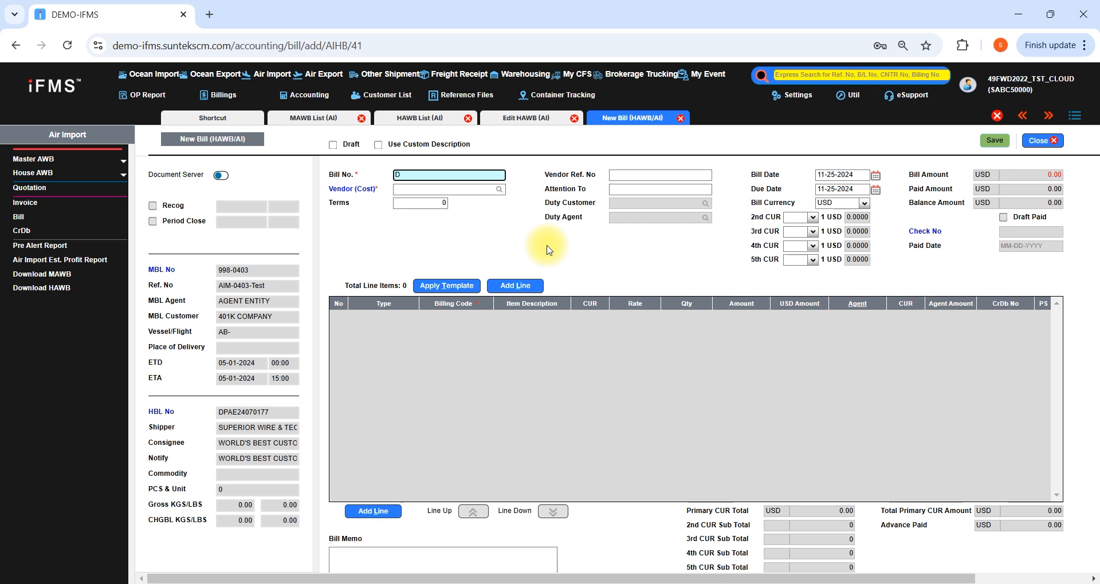
pyautogui.write('A99237377')
pyautogui.click(484, 190)
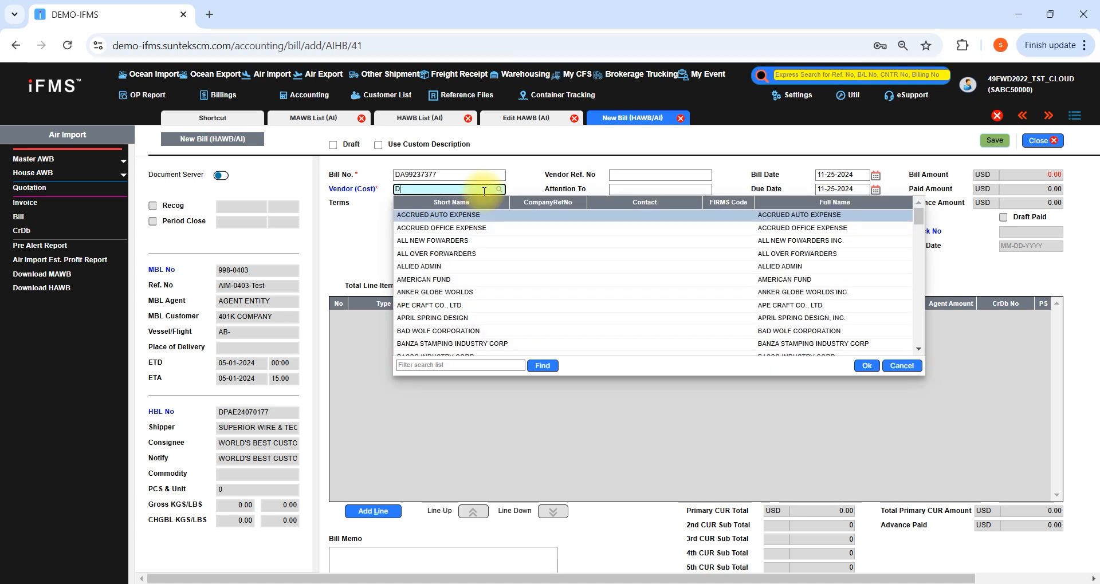
pyautogui.write('D &')
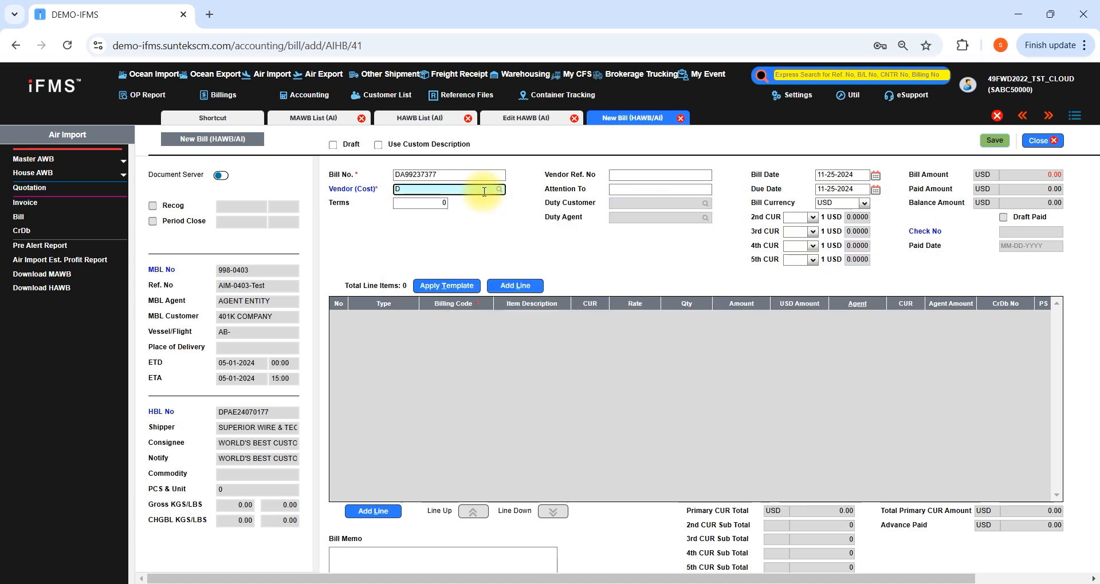
pyautogui.press('Return')
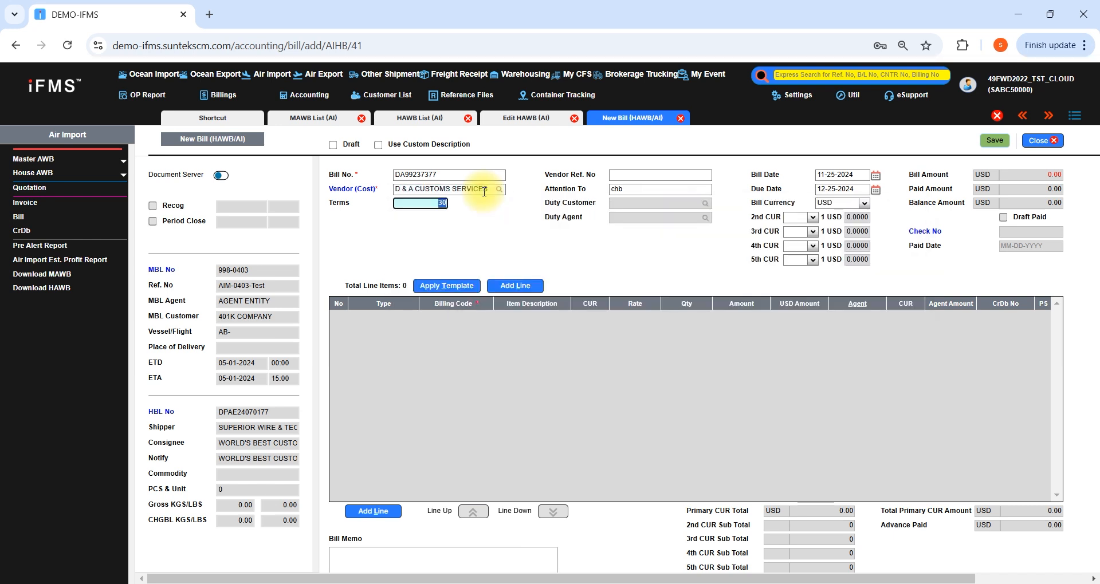
# Add a Cost/IDS line with billing code CUSTOMS ENTRY.AI at a rate of 50 USD, followed by an empty second line
pyautogui.click(514, 286)
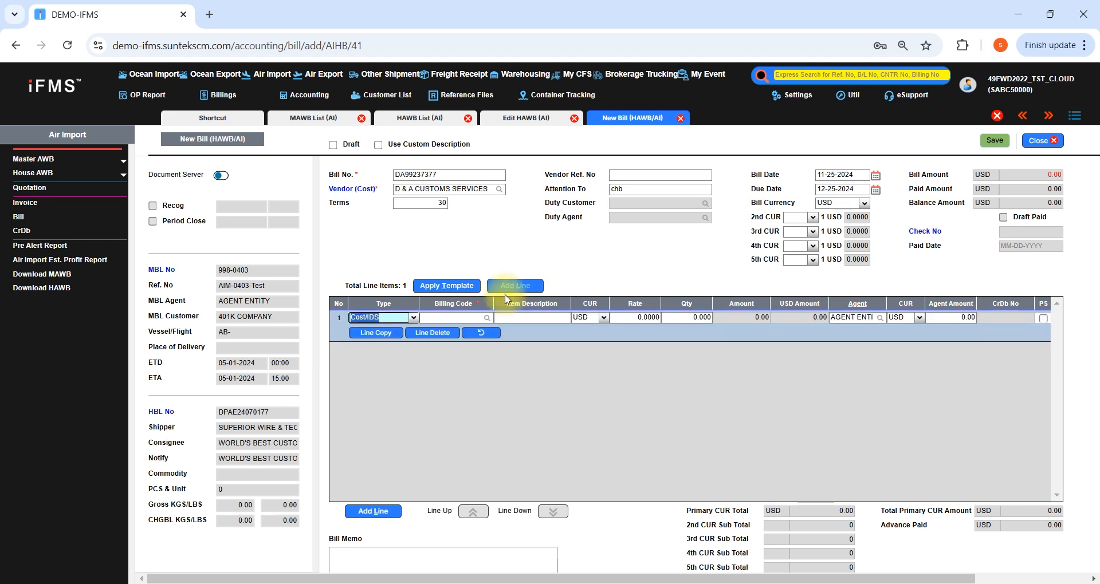
pyautogui.click(413, 318)
pyautogui.click(401, 330)
pyautogui.click(442, 318)
pyautogui.write('CUSTOMS')
pyautogui.press('Return')
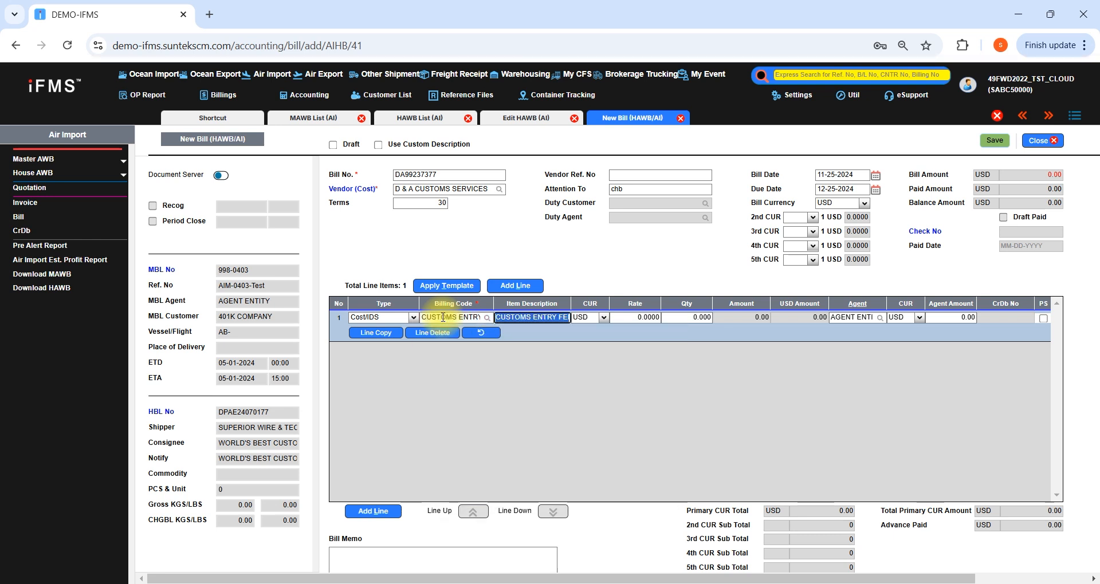
pyautogui.press('Tab')
pyautogui.press('Tab')
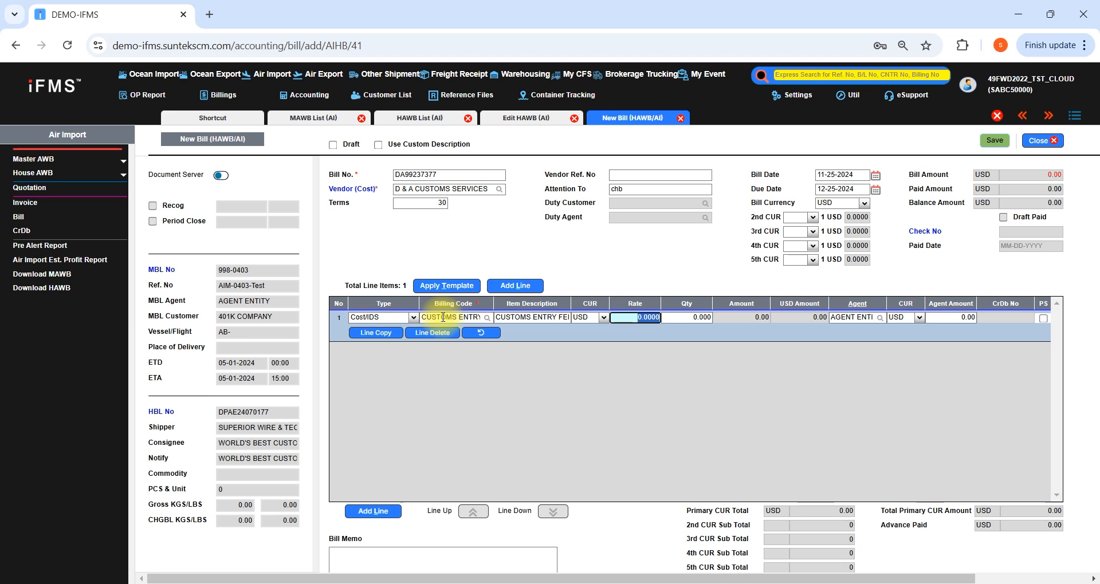
pyautogui.write('60')
pyautogui.press('BackSpace')
pyautogui.press('Down')
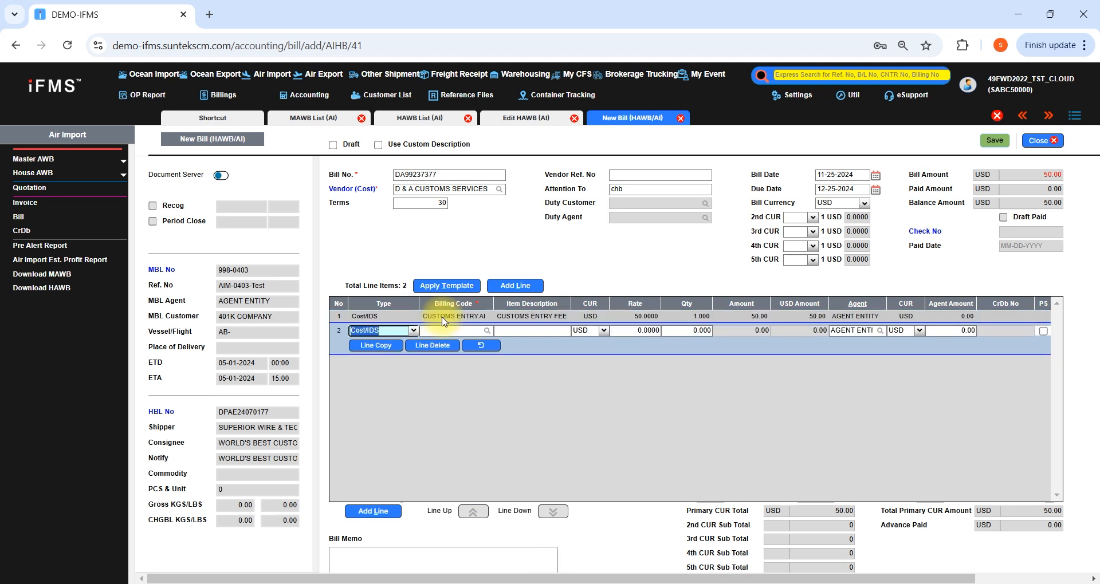
# Set the second line's type to Duty Customer and assign WORLD'S BEST CUSTOMER as the duty customer
pyautogui.click(411, 332)
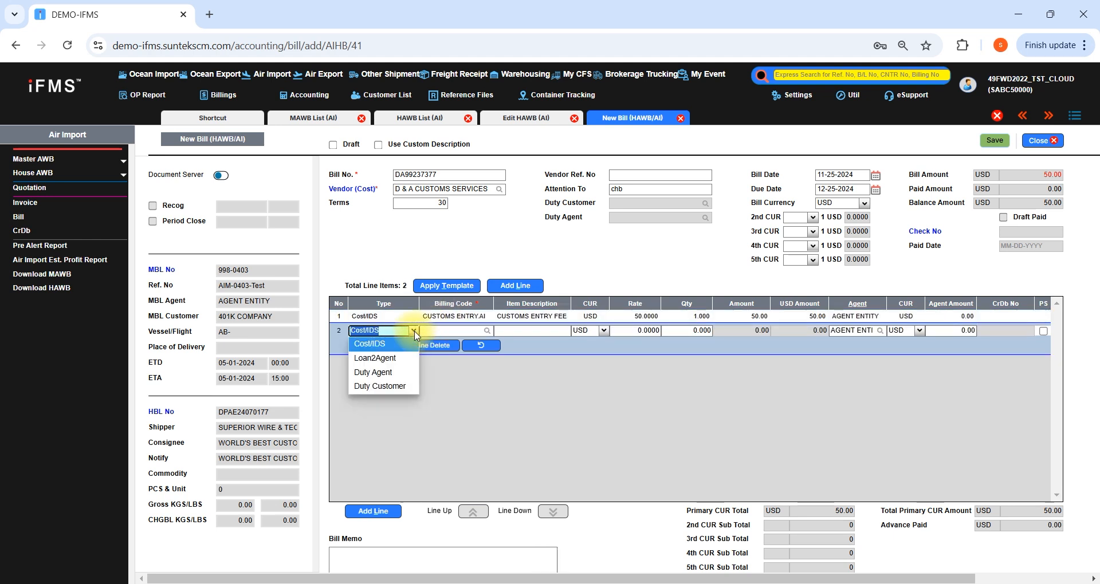
pyautogui.click(390, 387)
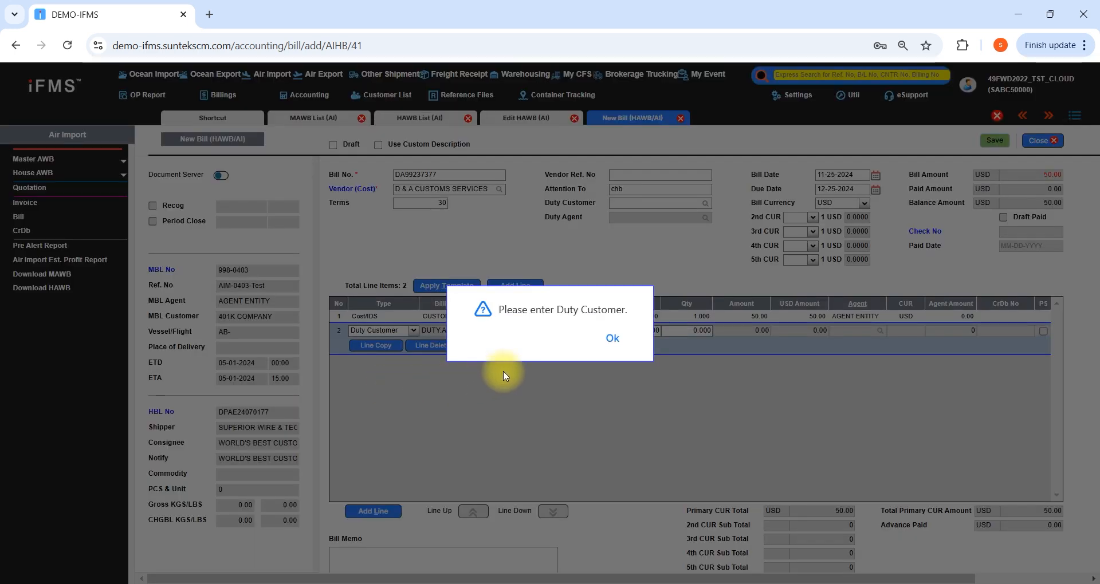
pyautogui.click(612, 338)
pyautogui.write("WORLD'S E")
pyautogui.write('ES')
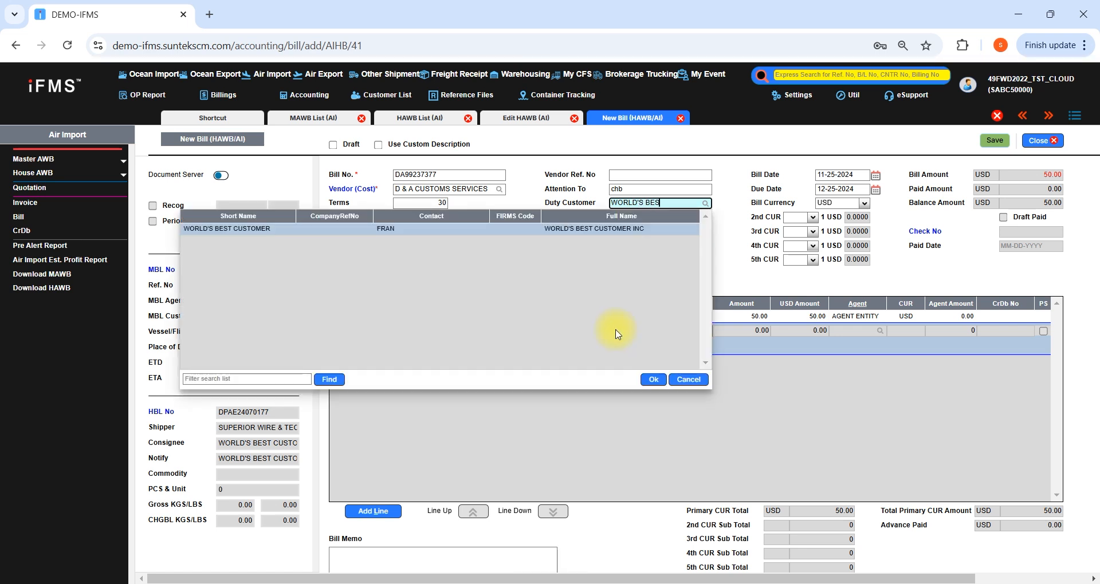
pyautogui.press('Return')
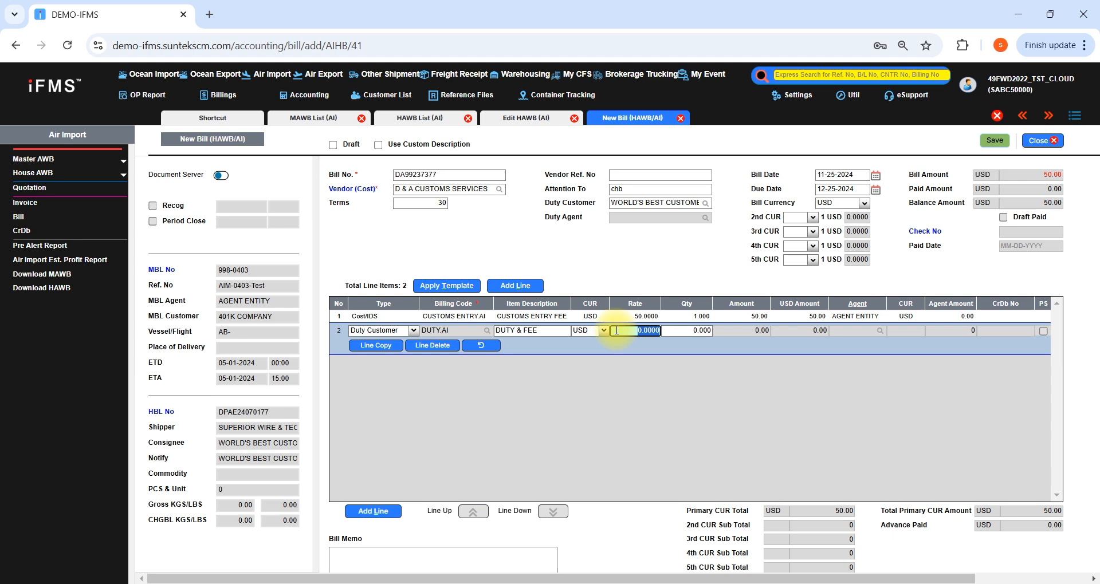
# Set the DUTY & FEE line's rate to 38.16 and save the bill, continuing to another one
pyautogui.write('38.16')
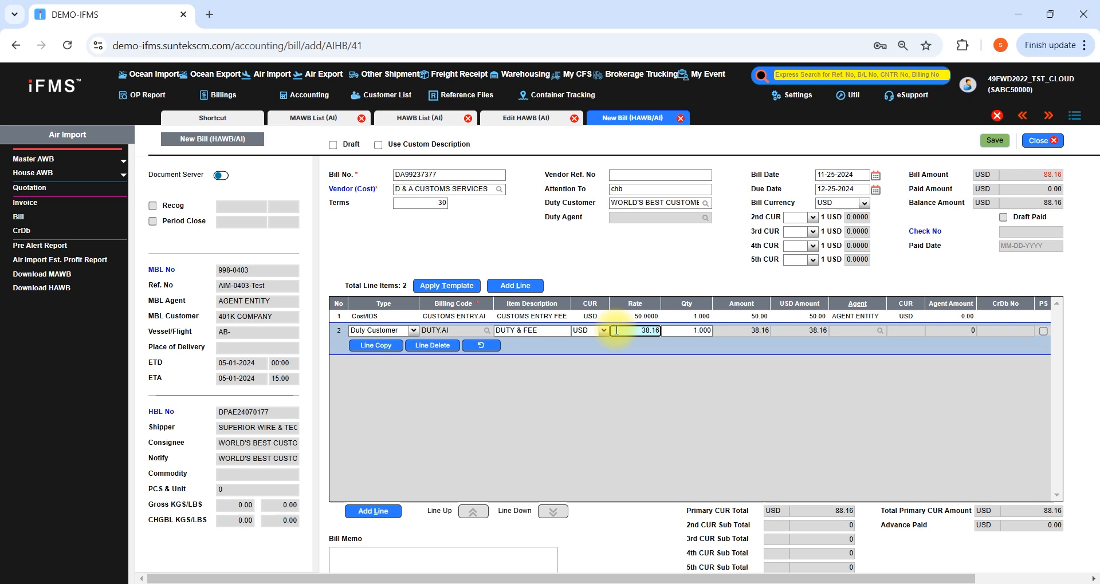
pyautogui.press('Tab')
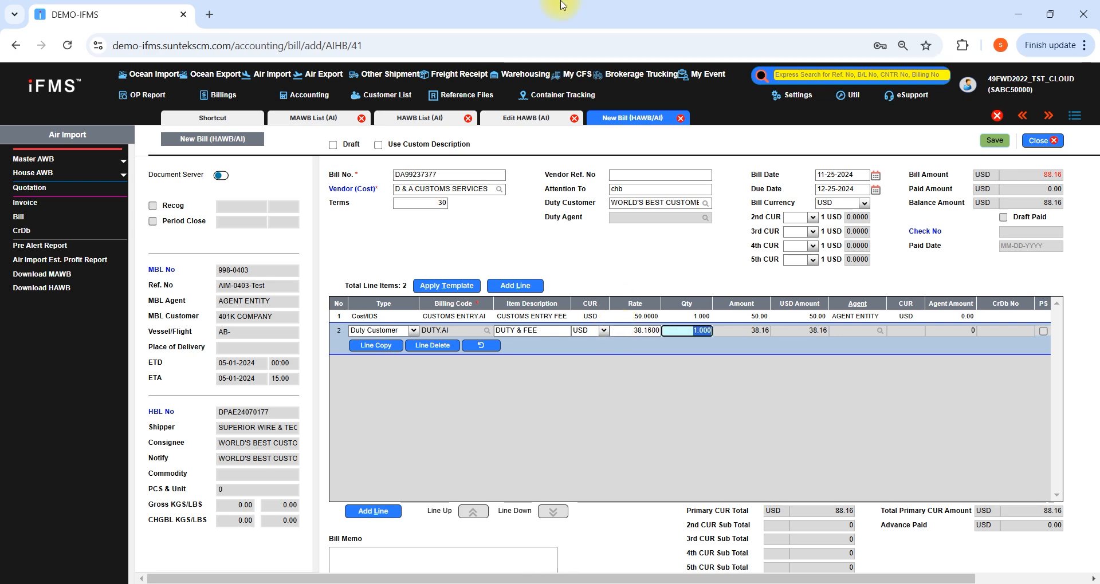
pyautogui.click(994, 140)
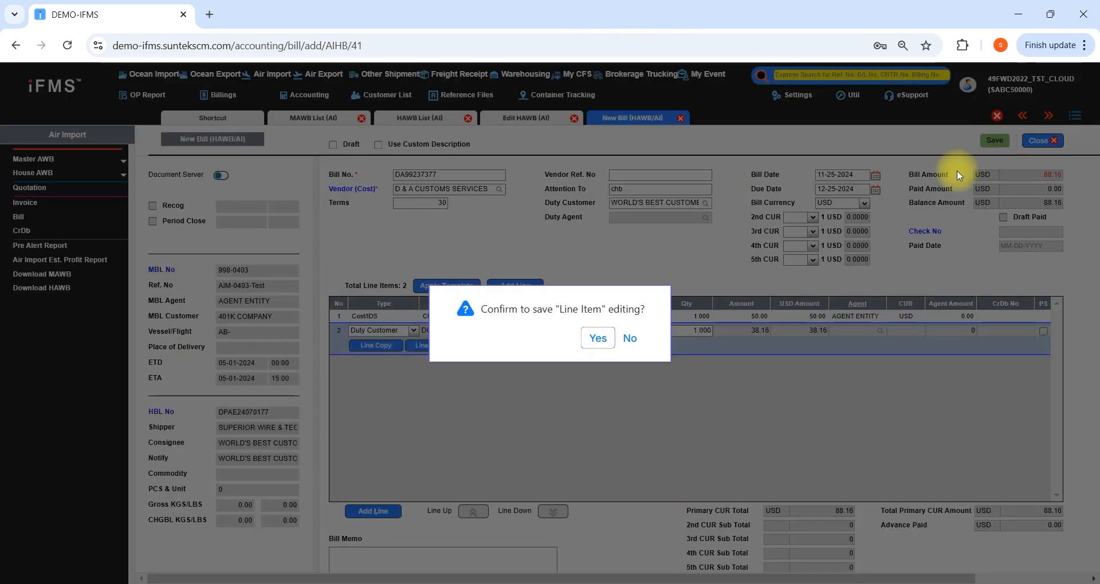
pyautogui.click(605, 338)
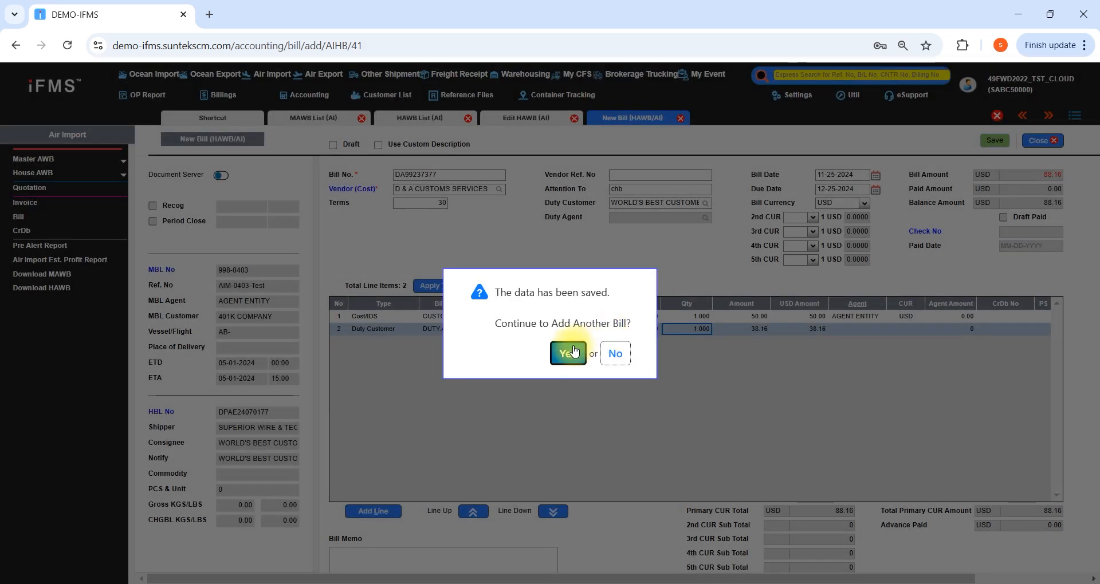
pyautogui.click(575, 351)
# Enter bill number MT3293746 and choose MATHER TRUCKING, INC as the vendor
pyautogui.click(464, 177)
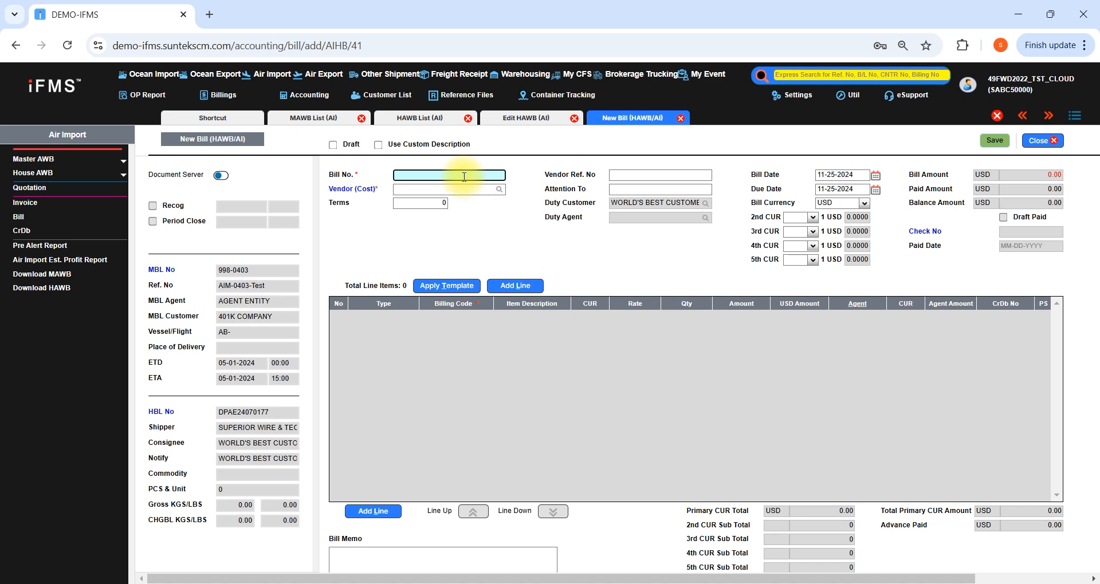
pyautogui.write('MT3293746')
pyautogui.press('Tab')
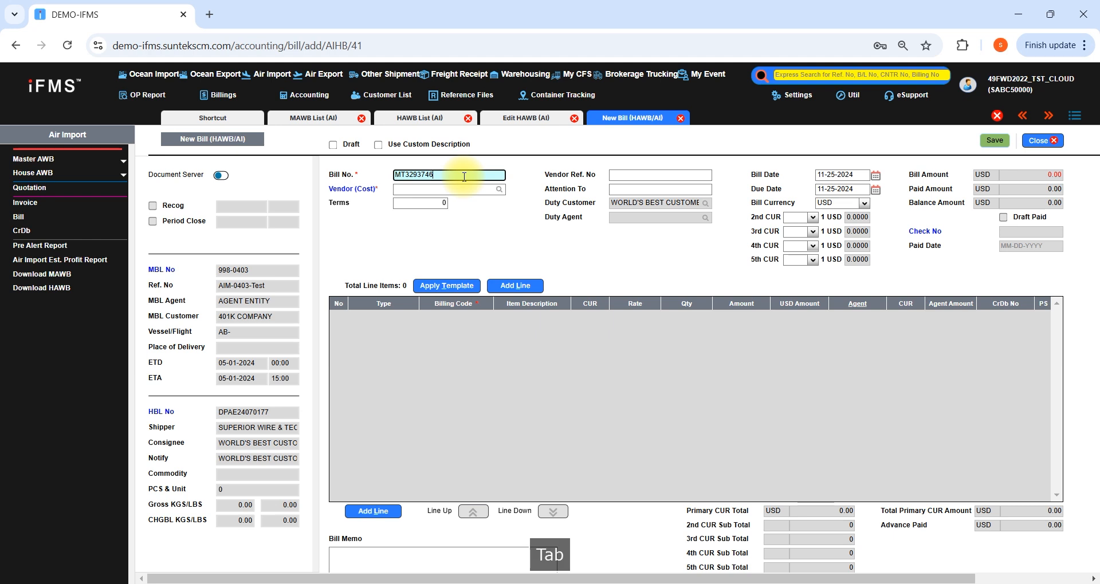
pyautogui.click(461, 190)
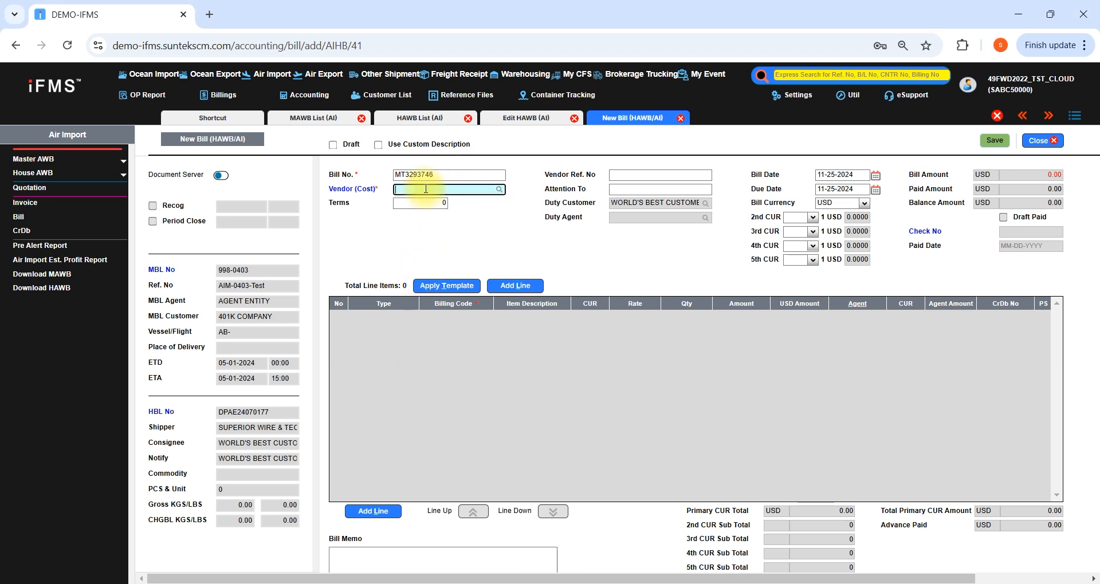
pyautogui.write('MATHER')
pyautogui.press('Return')
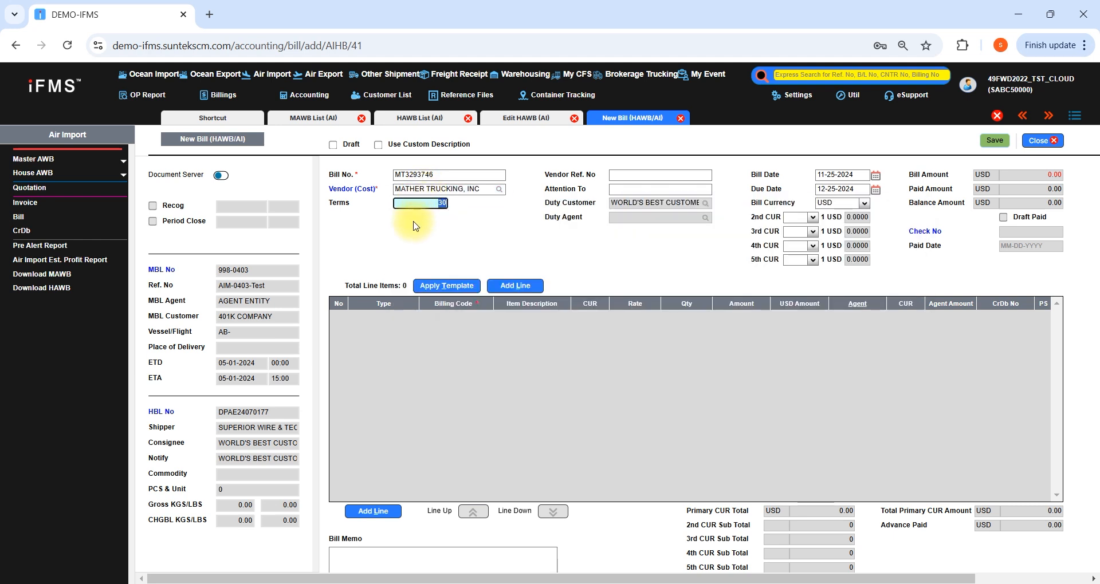
# Add a Cost/IDS line to the bill with billing code TRUCKING.AI
pyautogui.click(512, 285)
pyautogui.click(471, 317)
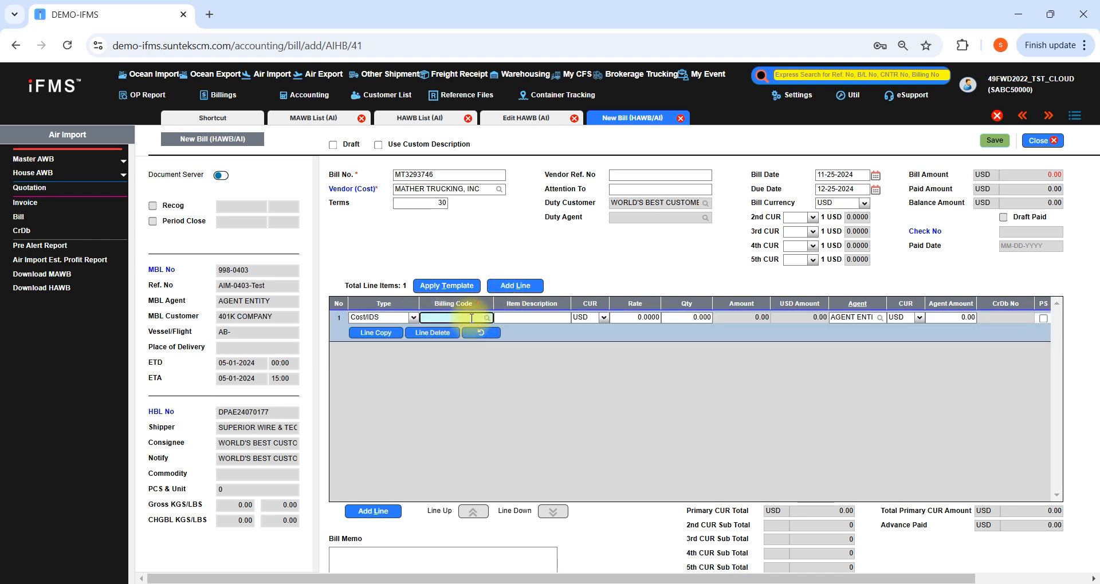
pyautogui.write('TRUCKING')
pyautogui.press('Return')
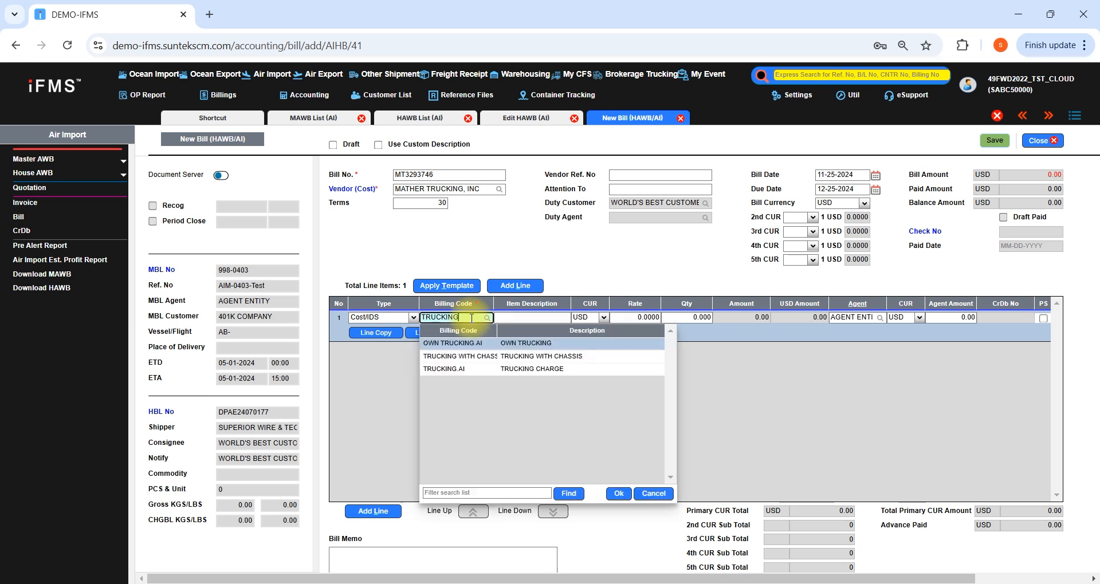
pyautogui.press('Down')
pyautogui.press('Down')
pyautogui.press('Return')
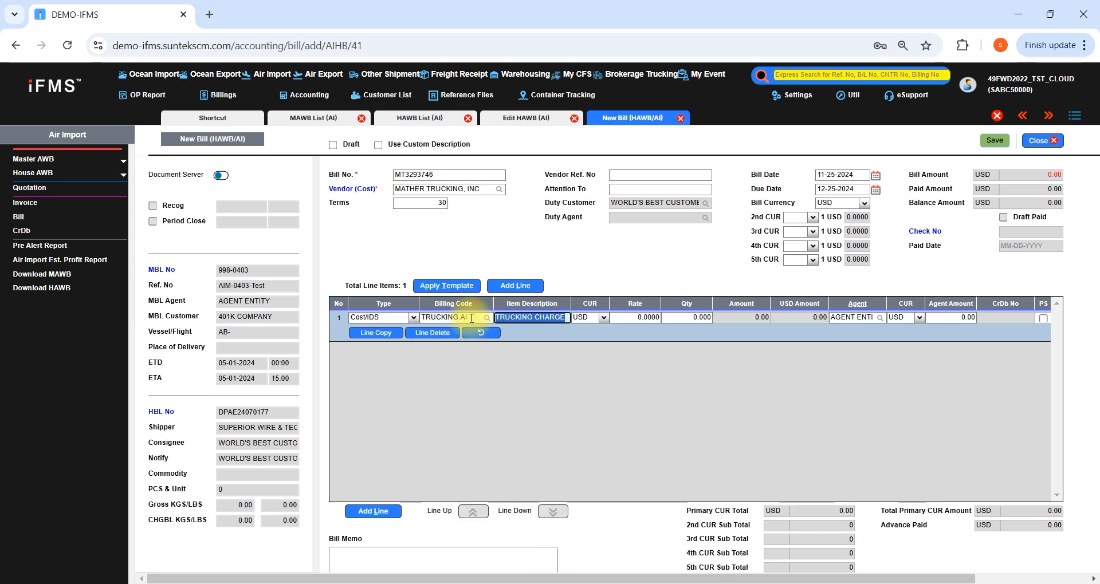
# Set the TRUCKING CHARGE line's rate to 950 USD and save the bill without adding another one
pyautogui.press('Tab')
pyautogui.press('Tab')
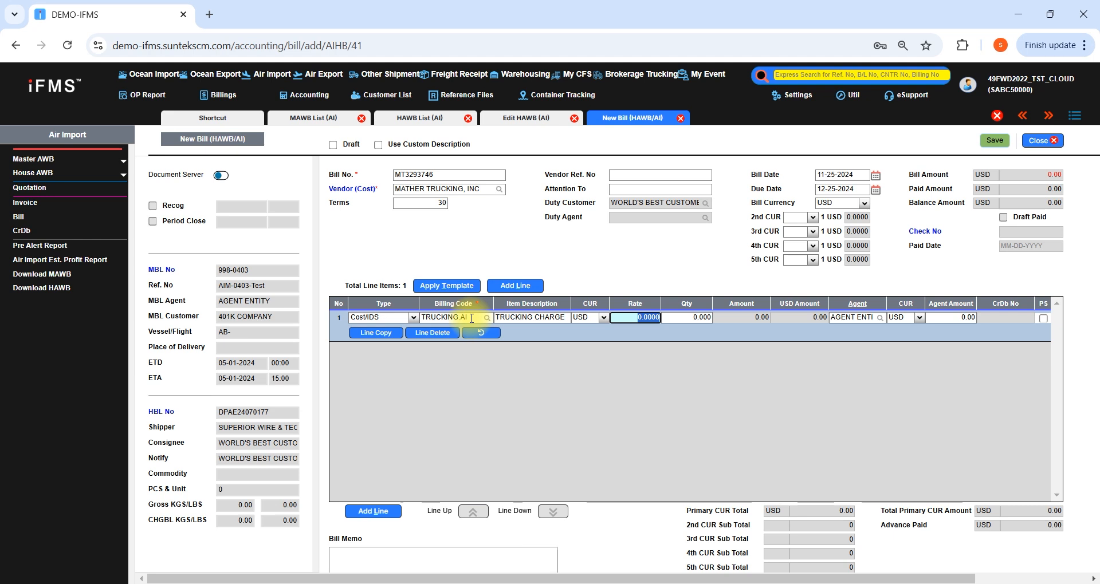
pyautogui.write('950')
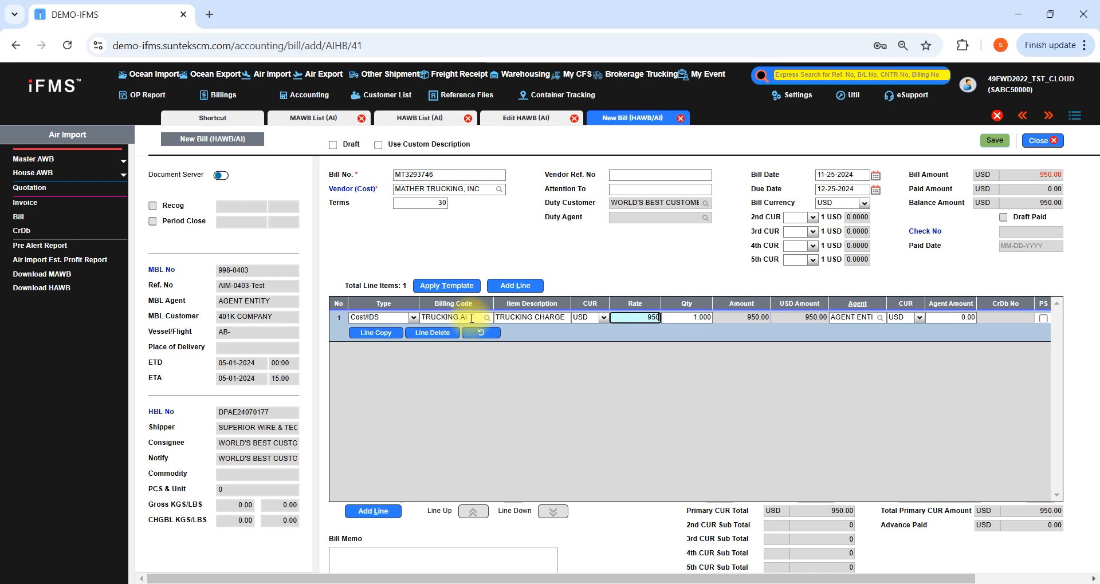
pyautogui.press('Tab')
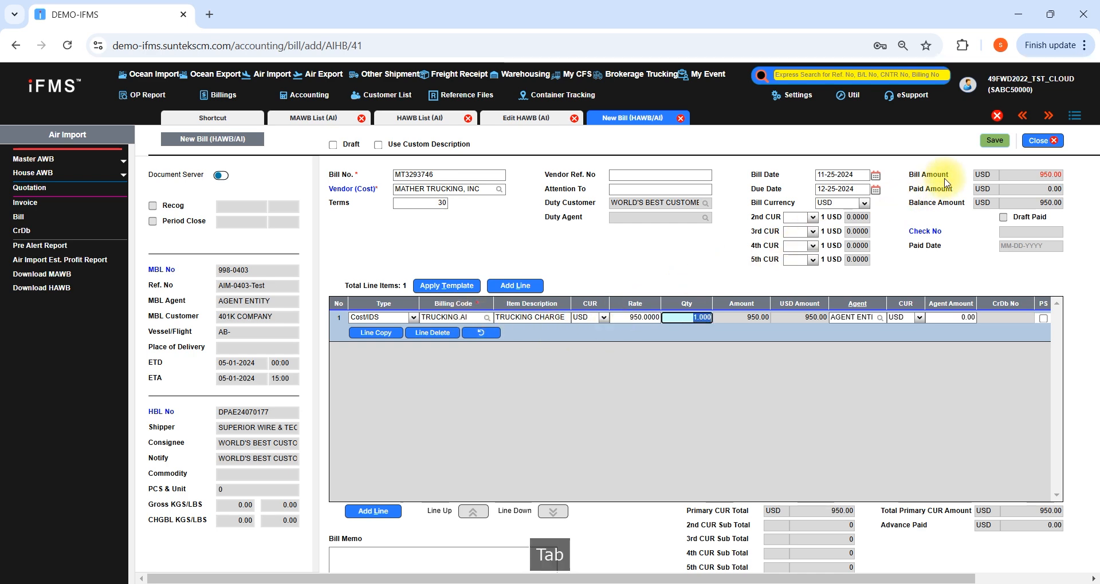
pyautogui.click(996, 142)
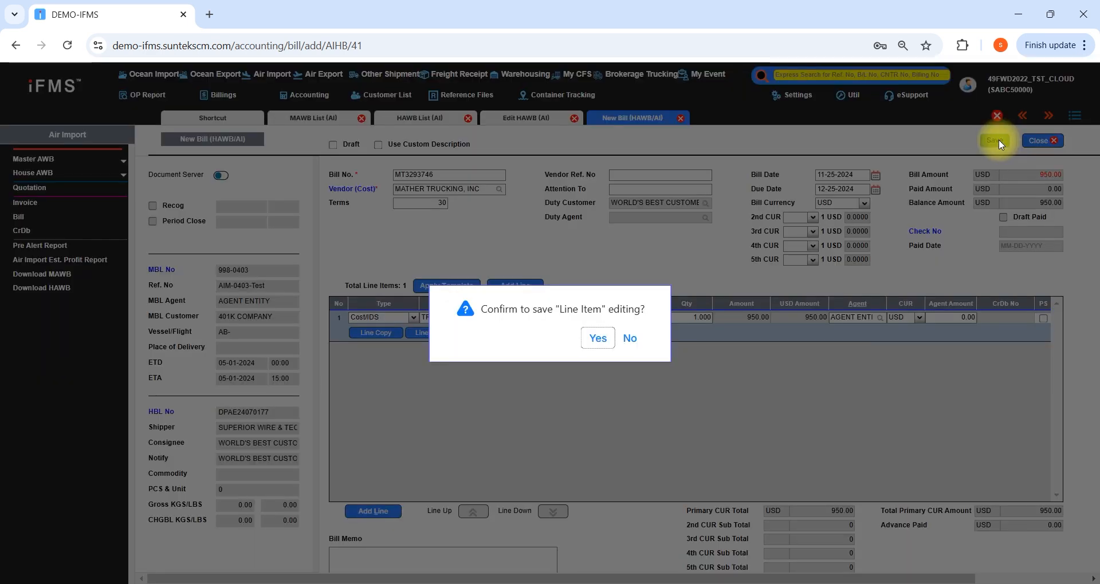
pyautogui.click(600, 339)
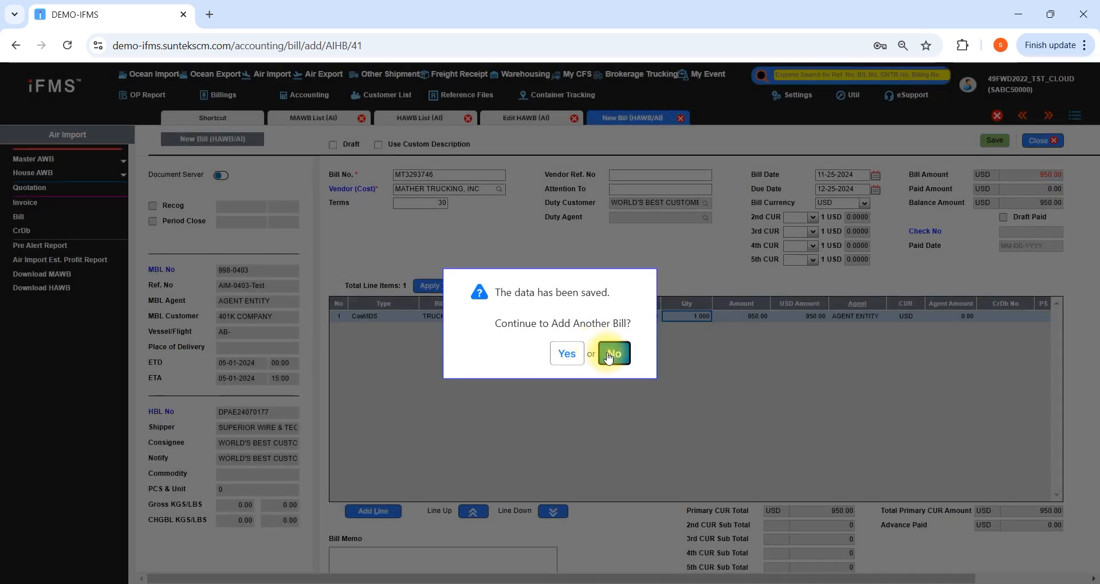
pyautogui.click(611, 353)
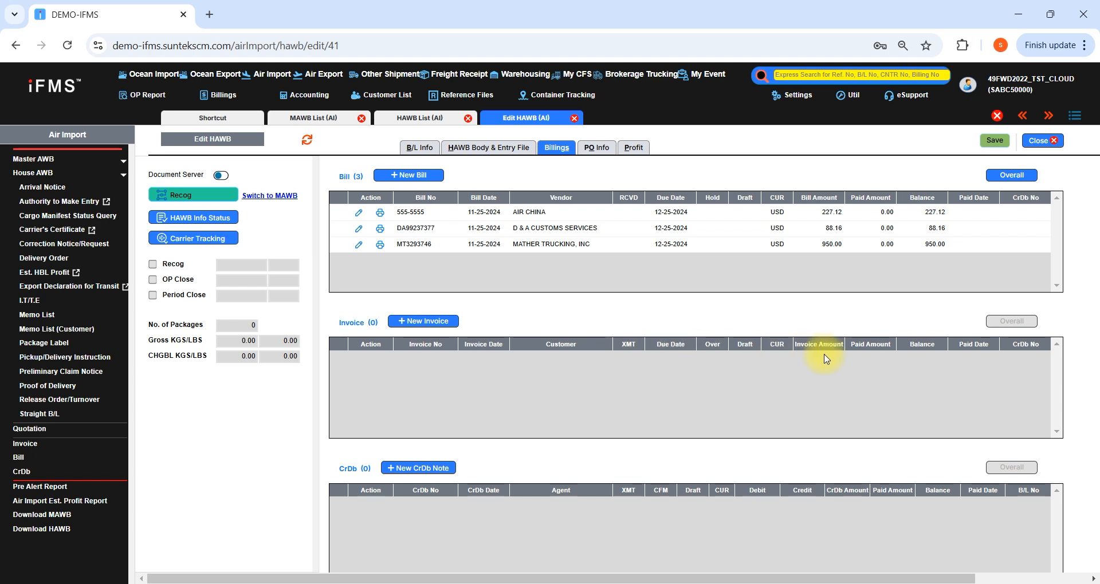
# Start a new invoice for the HAWB and add a Duty Customer line with billing code DUTY.AI
pyautogui.click(441, 323)
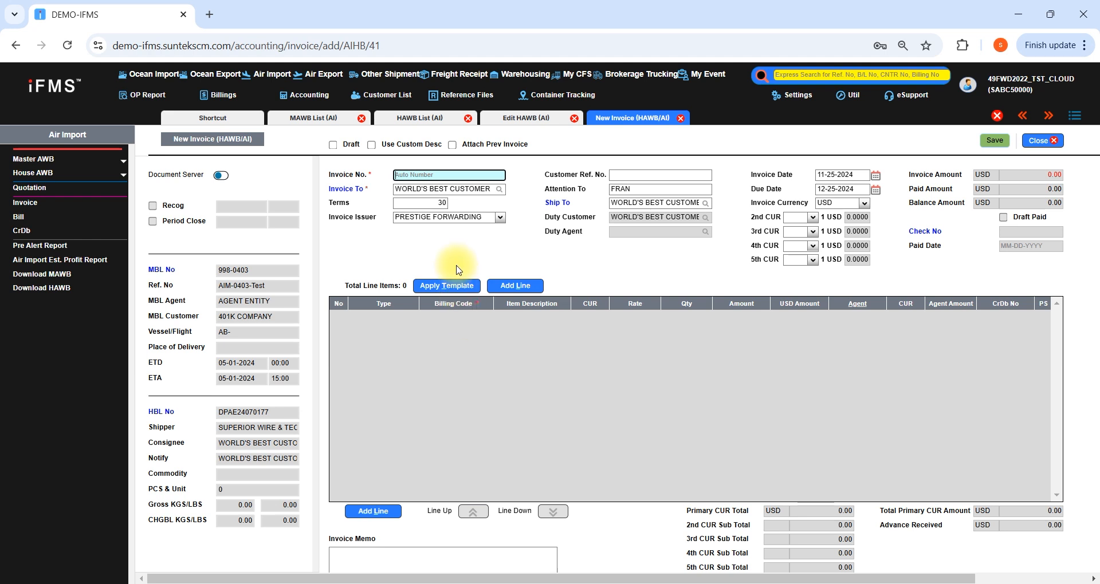
pyautogui.click(503, 287)
pyautogui.click(465, 316)
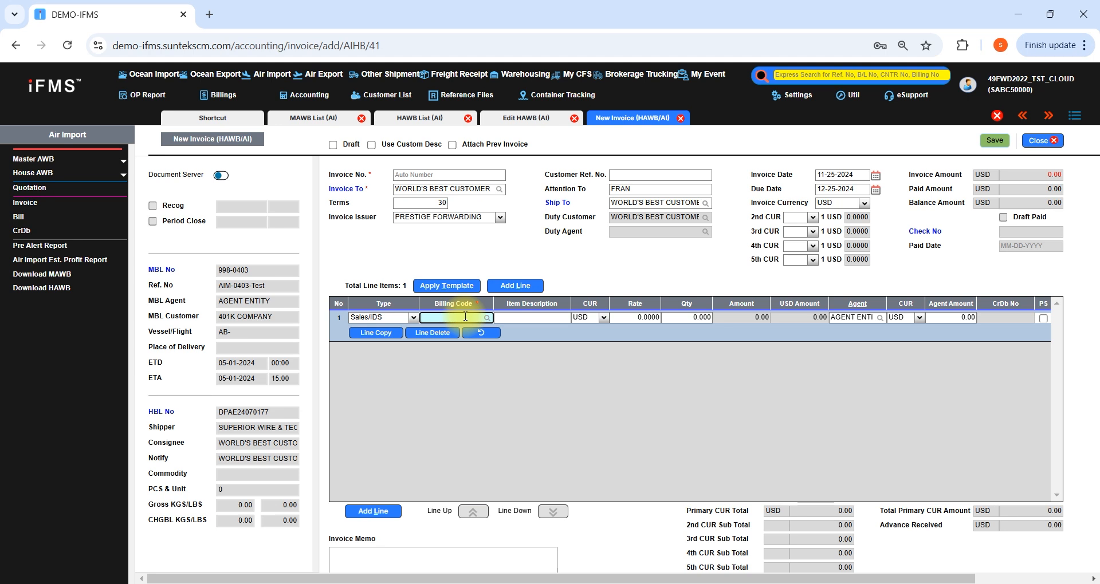
pyautogui.write('DUTY')
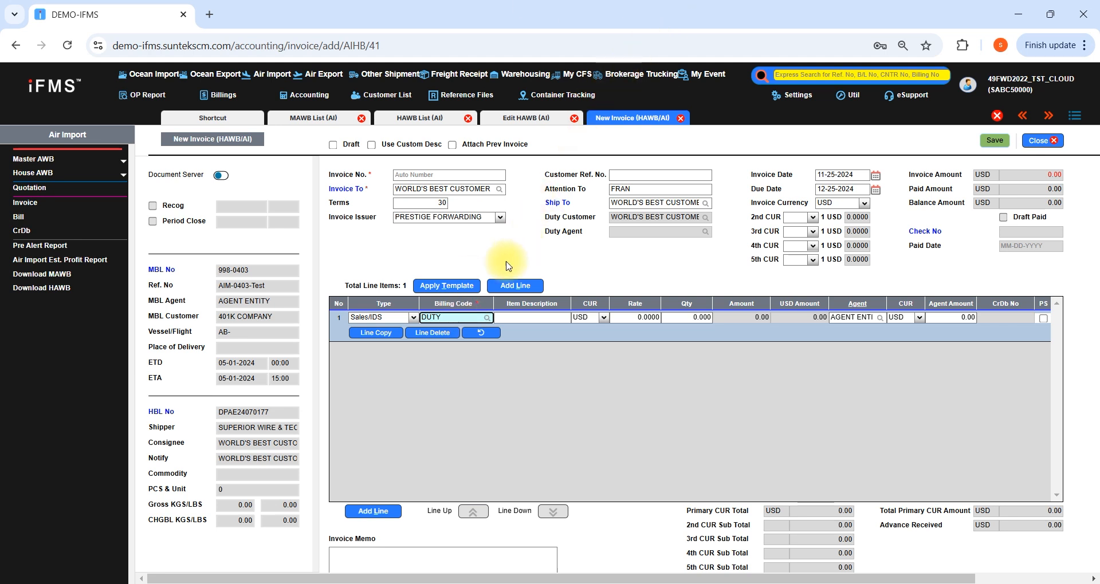
pyautogui.click(416, 318)
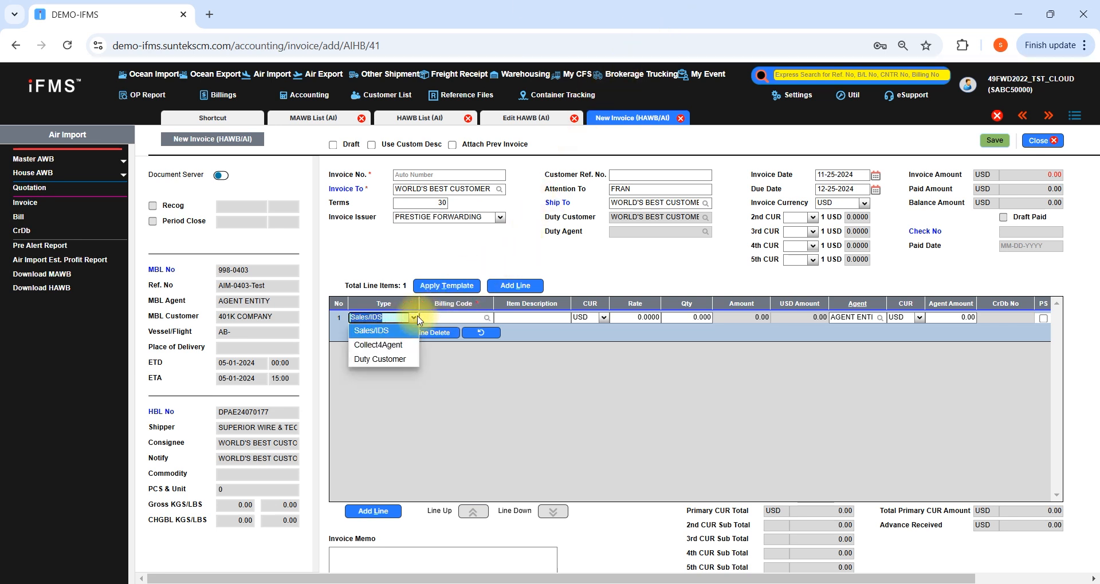
pyautogui.click(399, 361)
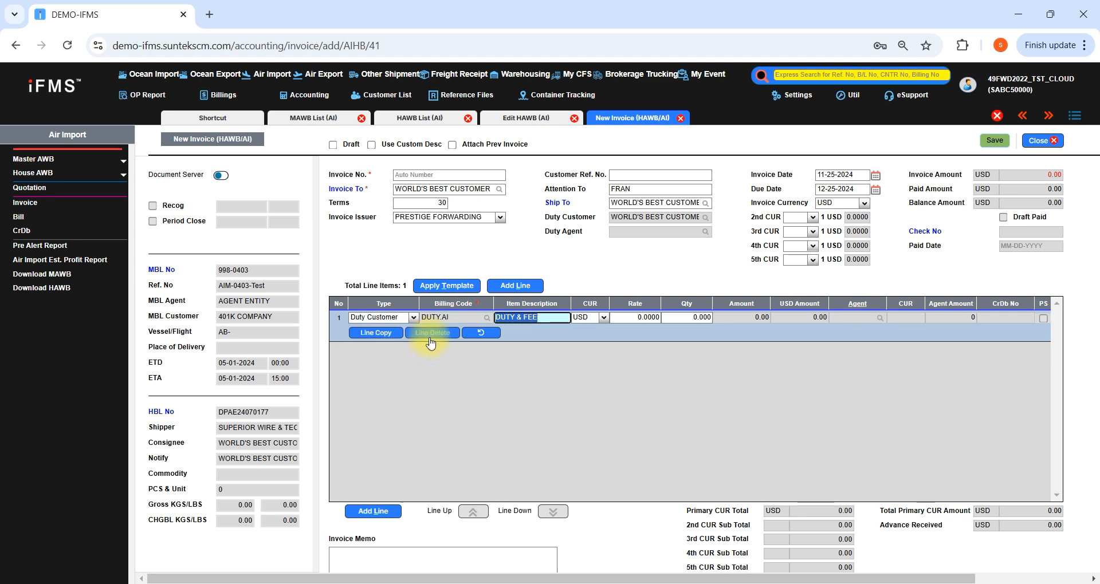
# Set the DUTY & FEE line's rate to 38.16 USD and add an empty second invoice line
pyautogui.click(629, 318)
pyautogui.write('38.16')
pyautogui.press('Tab')
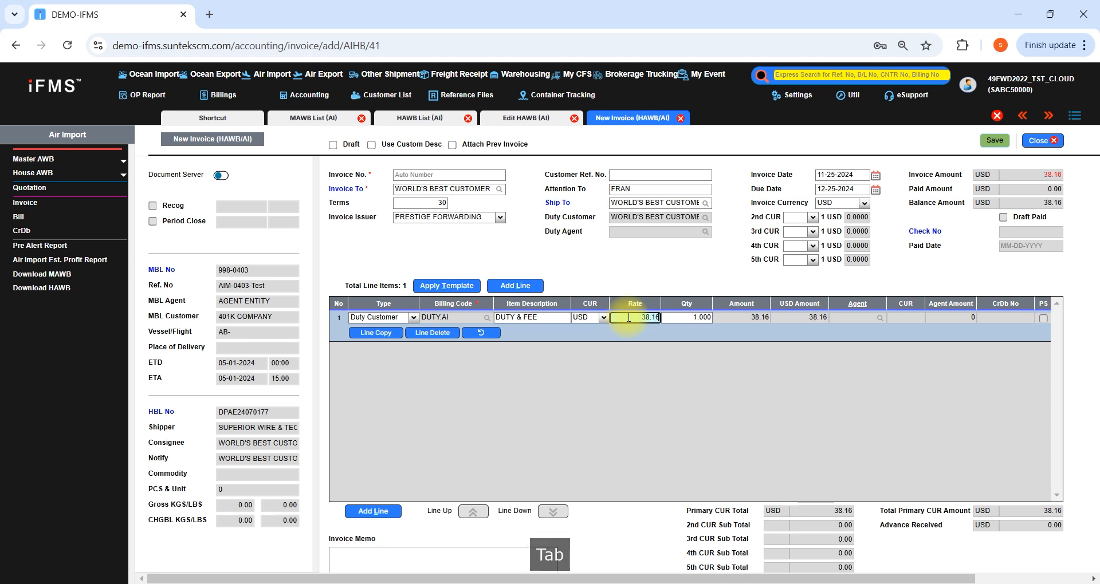
pyautogui.press('Tab')
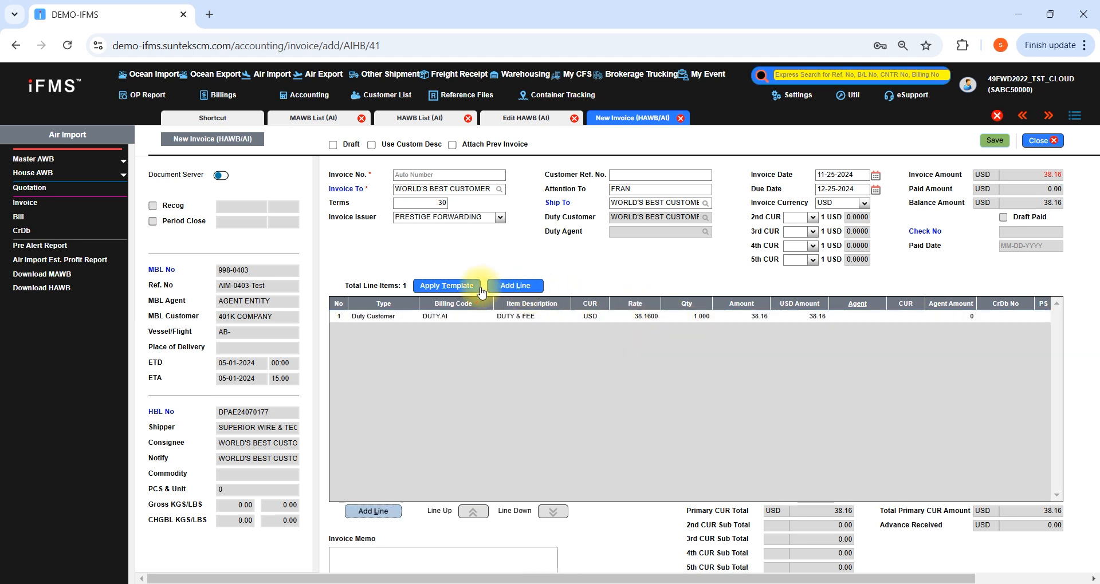
pyautogui.click(505, 288)
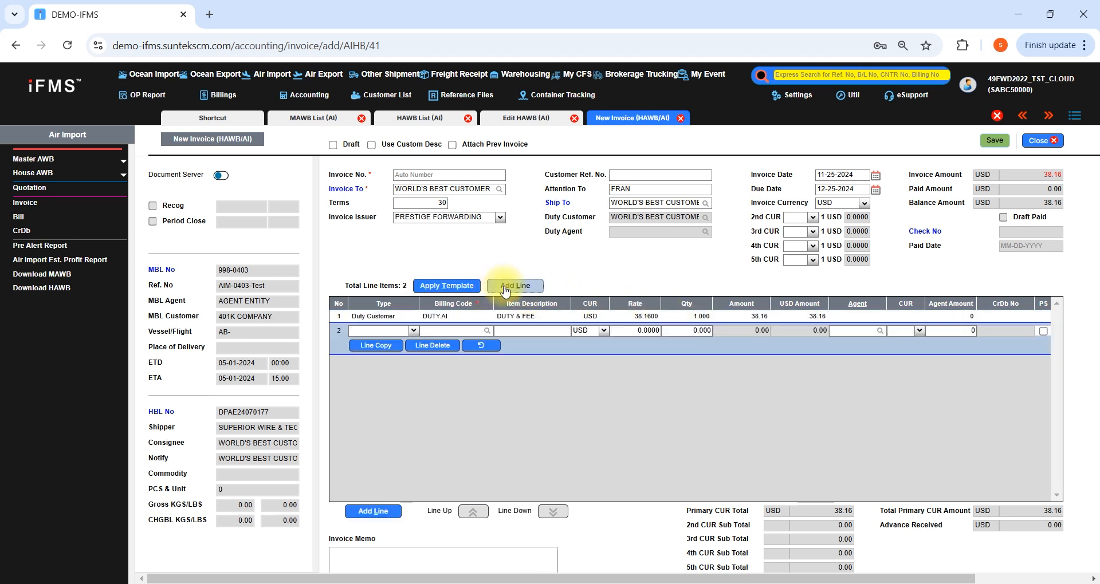
pyautogui.click(424, 325)
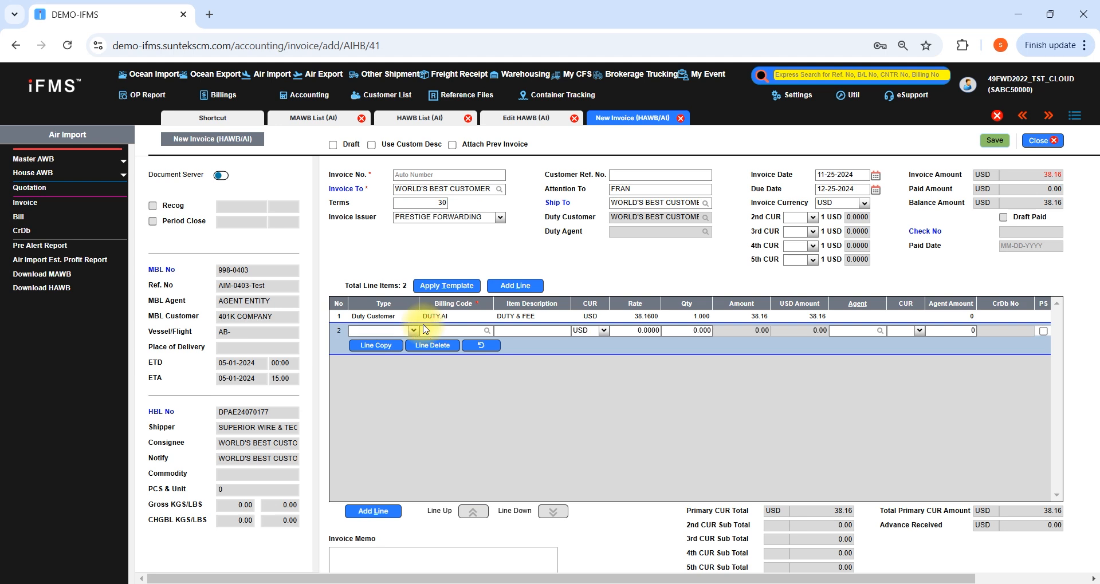
pyautogui.click(396, 332)
pyautogui.write('BANK CHARG')
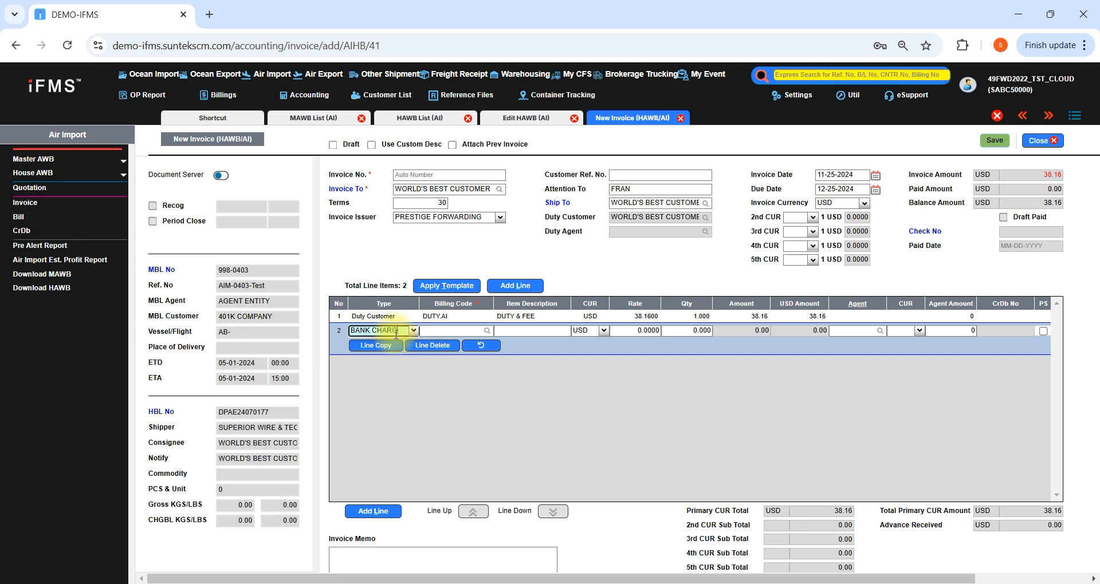
pyautogui.press('Tab')
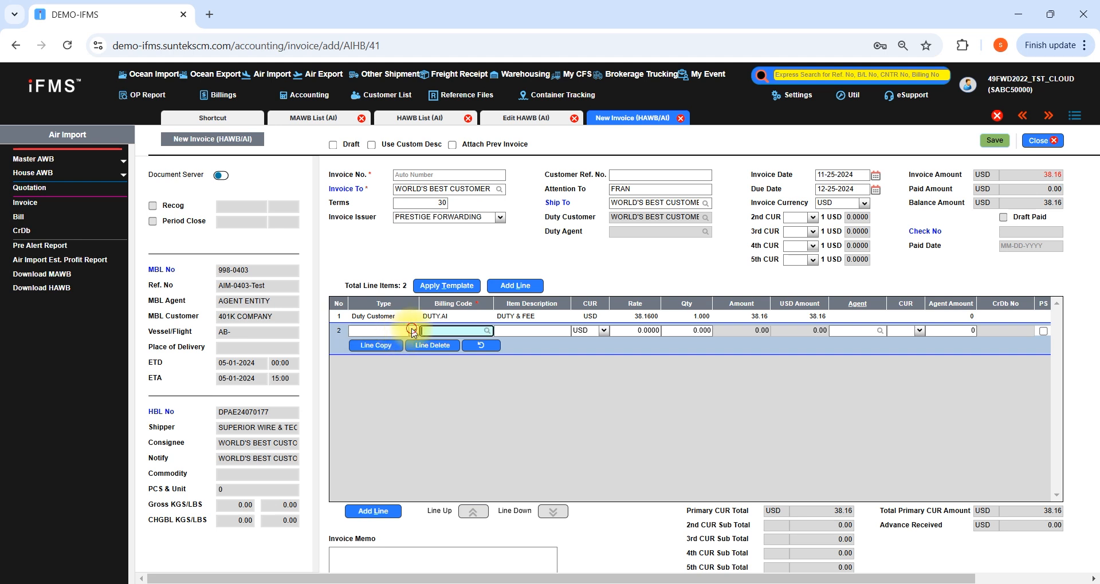
# Set the second invoice line's type to Sales/IDS and its billing code to BANK FEE.AI
pyautogui.click(396, 332)
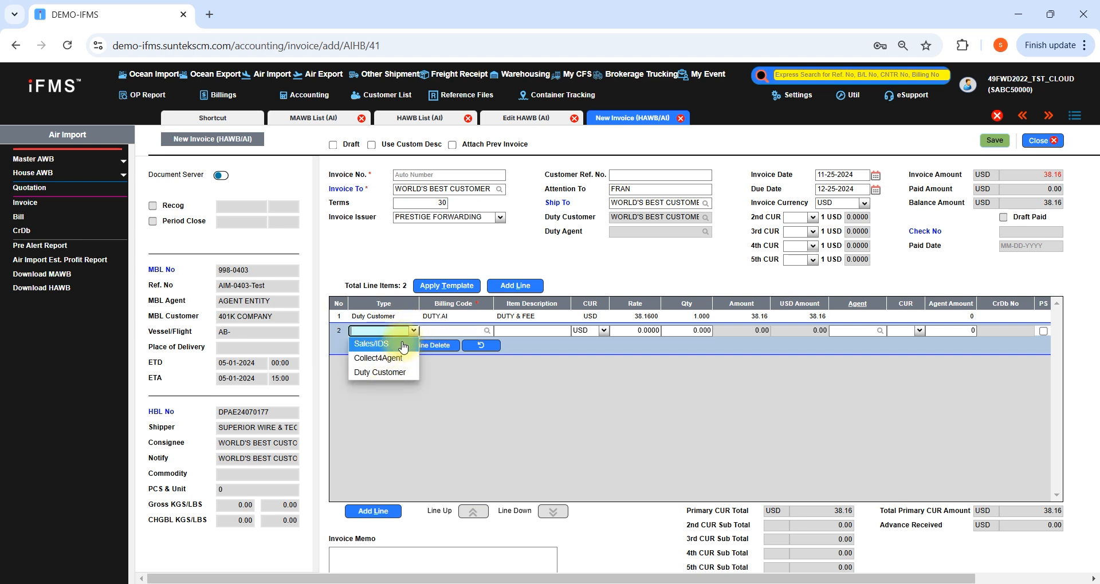
pyautogui.click(374, 343)
pyautogui.click(438, 331)
pyautogui.write('BAN')
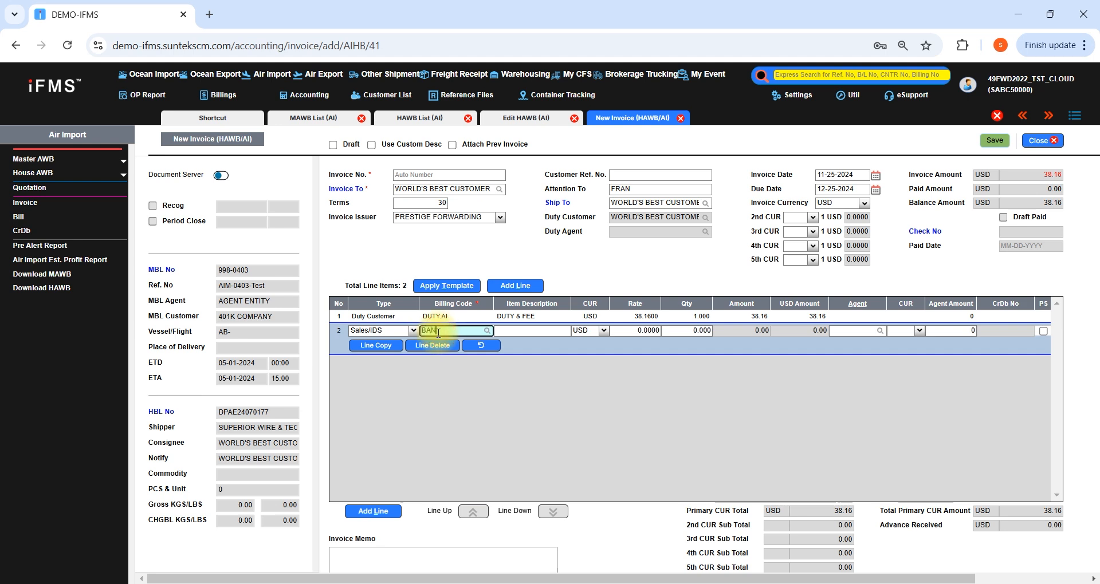
pyautogui.write('K CH')
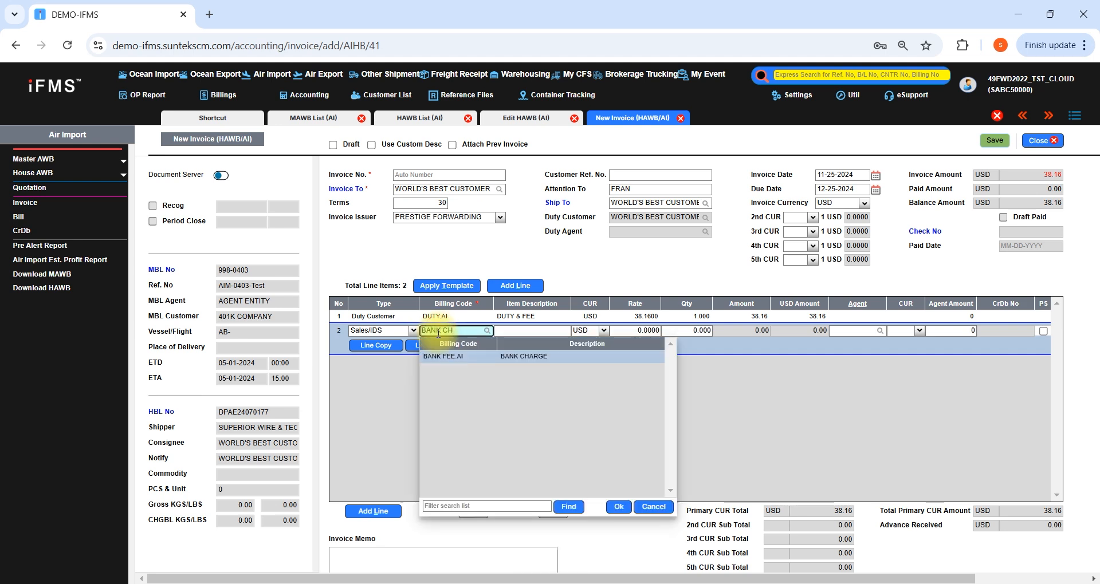
pyautogui.press('Return')
pyautogui.press('Tab')
pyautogui.press('Tab')
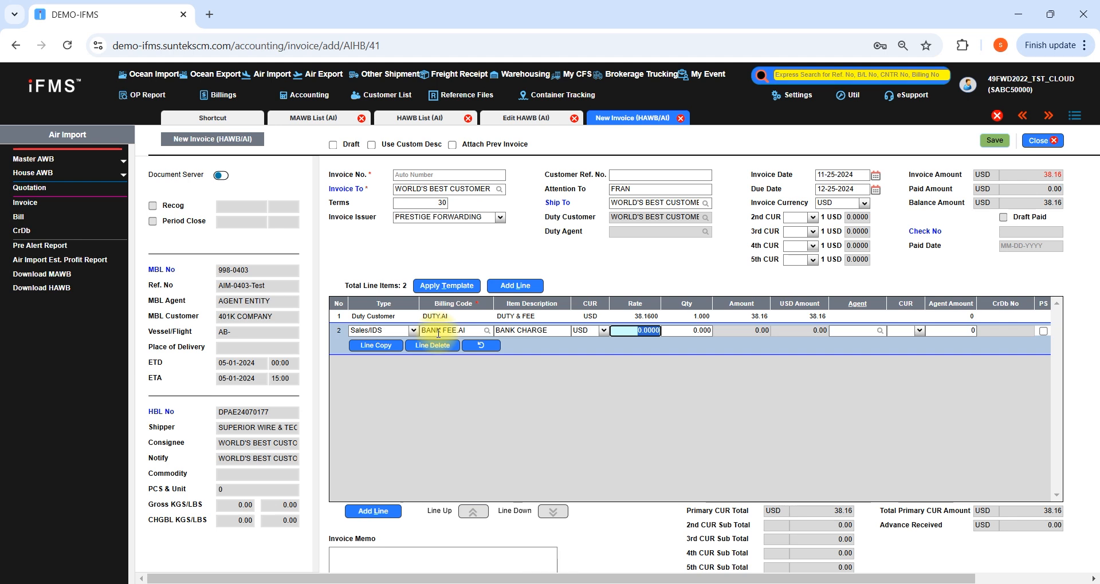
# Set the BANK CHARGE line's rate to 35 USD and save the invoice without adding another one
pyautogui.write('35')
pyautogui.press('Tab')
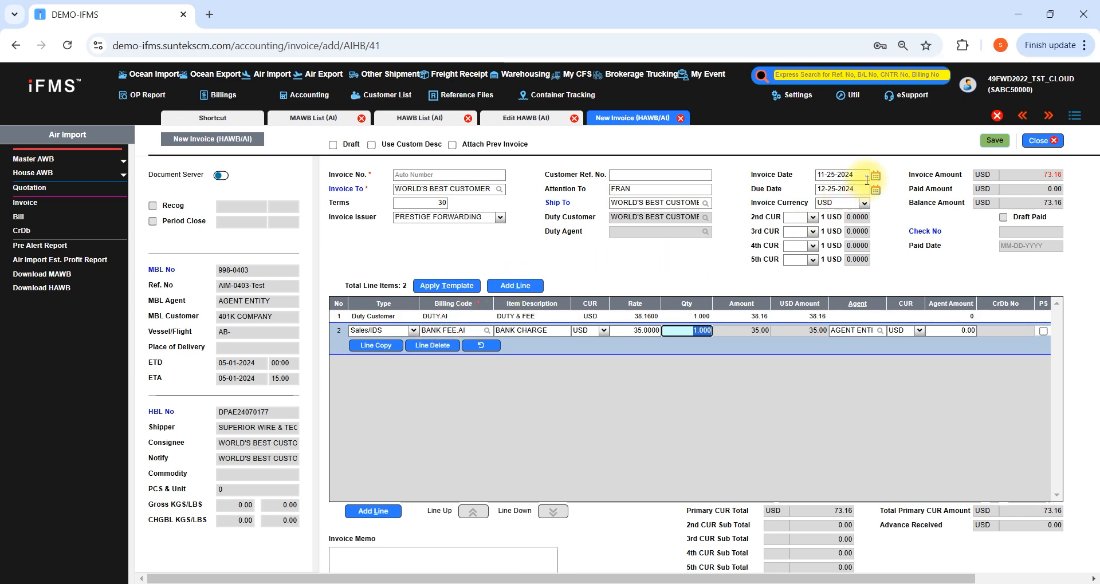
pyautogui.click(994, 142)
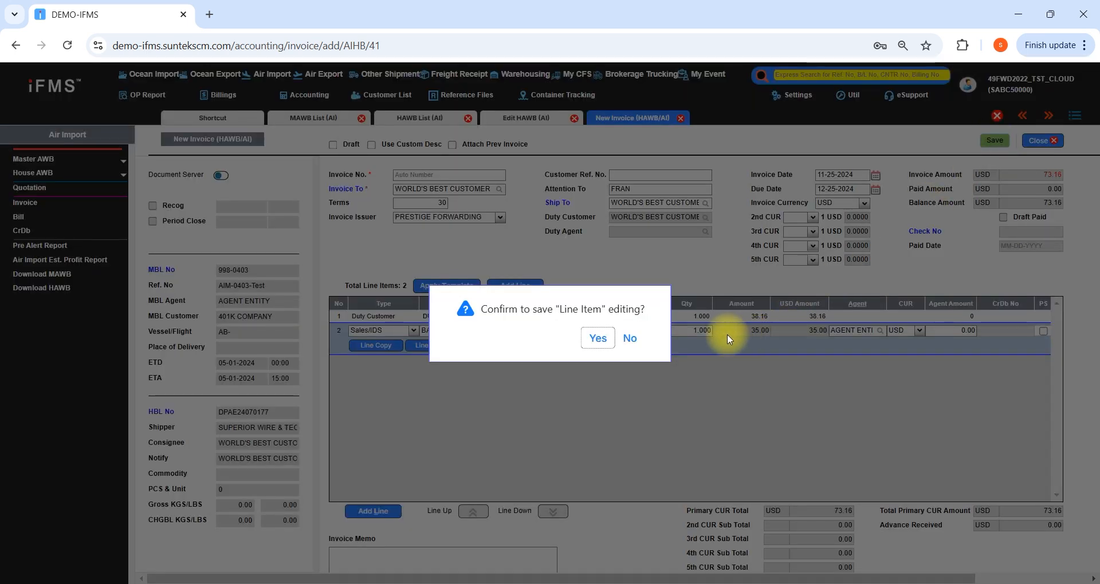
pyautogui.click(596, 344)
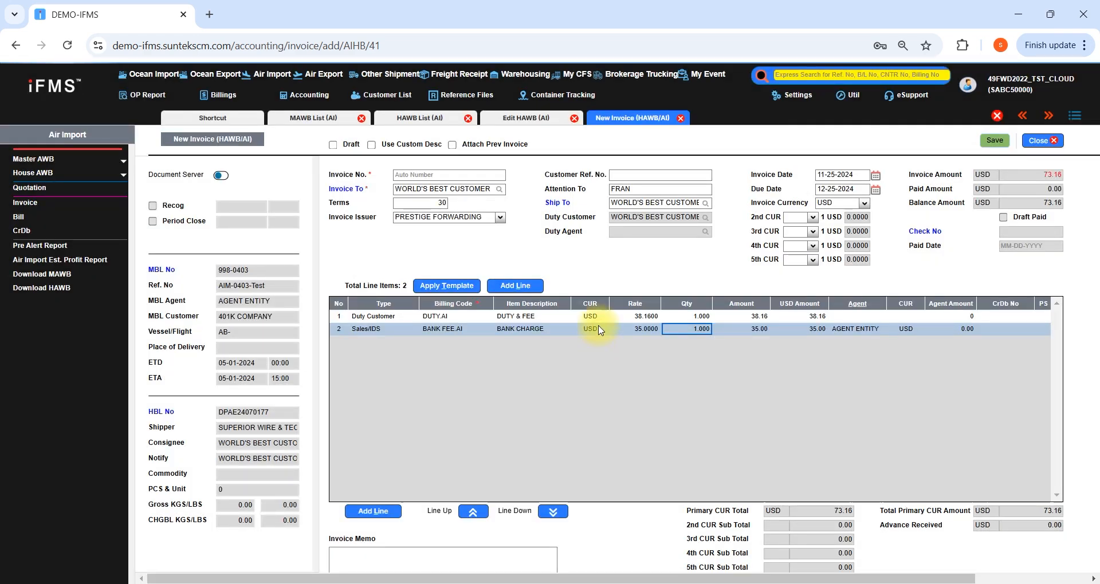
pyautogui.click(995, 141)
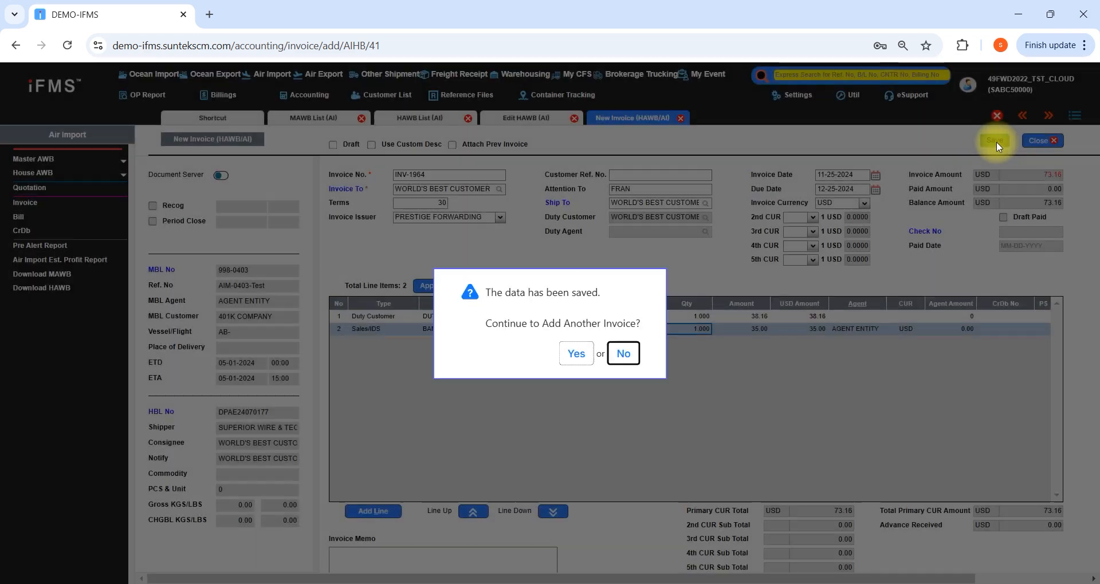
pyautogui.click(629, 351)
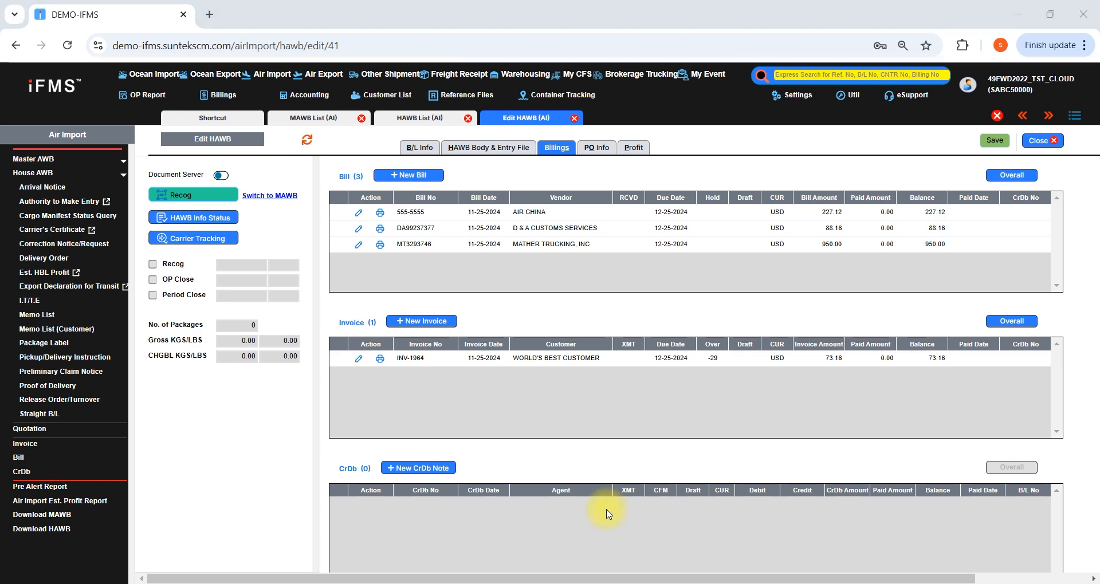
# Start a new CrDb note for the HAWB and add a line of type Debit Memo
pyautogui.click(420, 470)
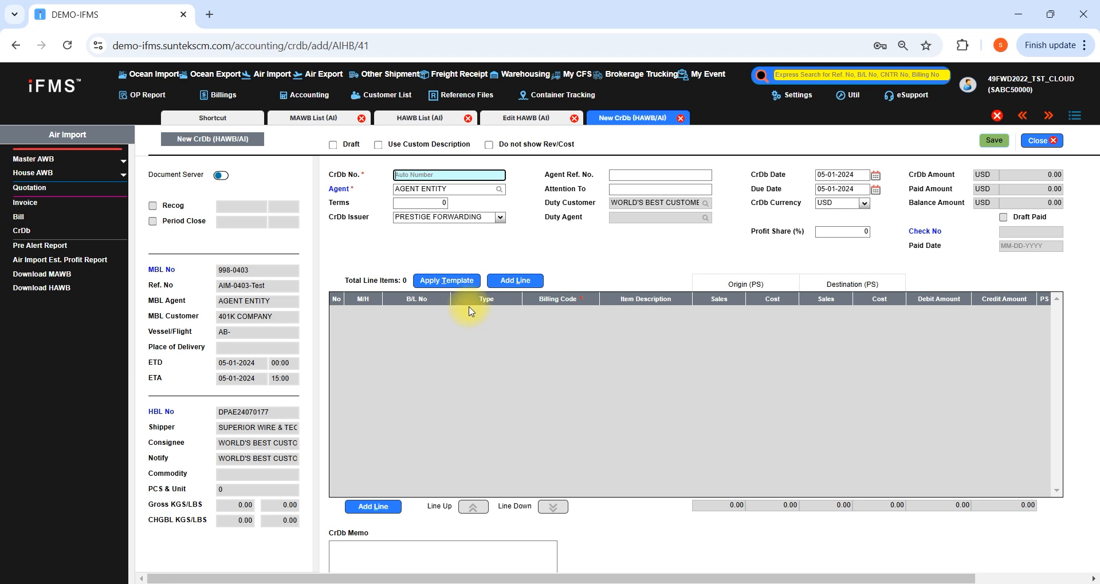
pyautogui.click(511, 283)
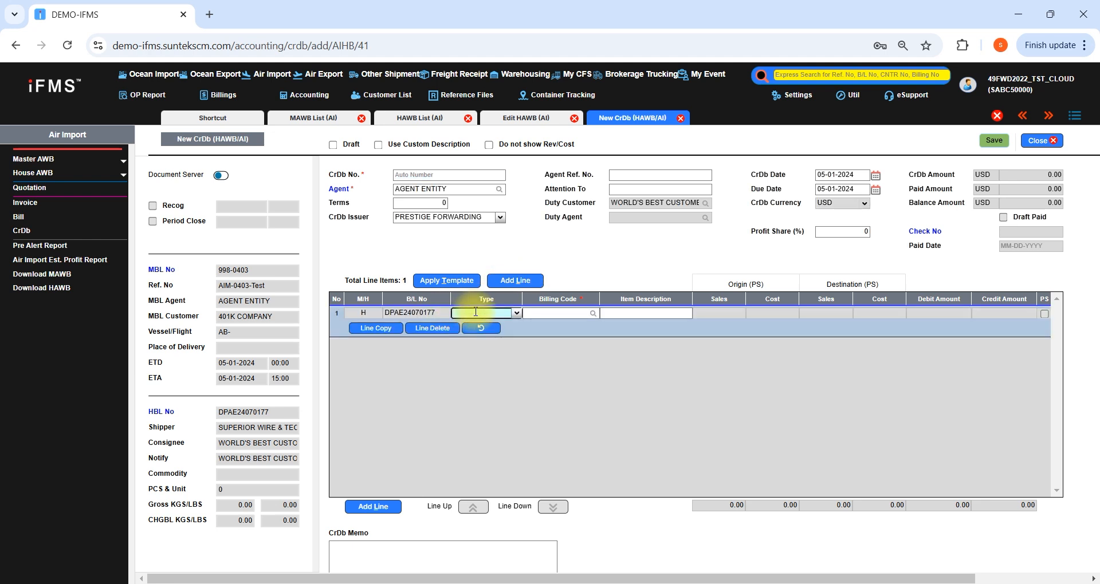
pyautogui.click(518, 314)
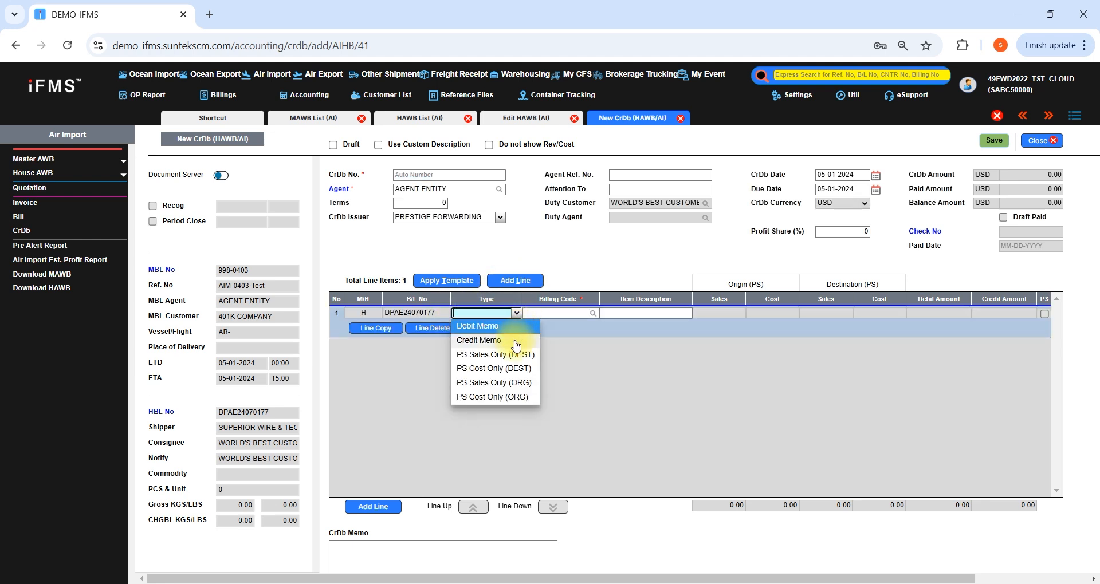
pyautogui.click(498, 326)
# Assign billing code DOCUMENT.AI, the documentation fee, to the Debit Memo line
pyautogui.click(550, 314)
pyautogui.write('DOCUMEN')
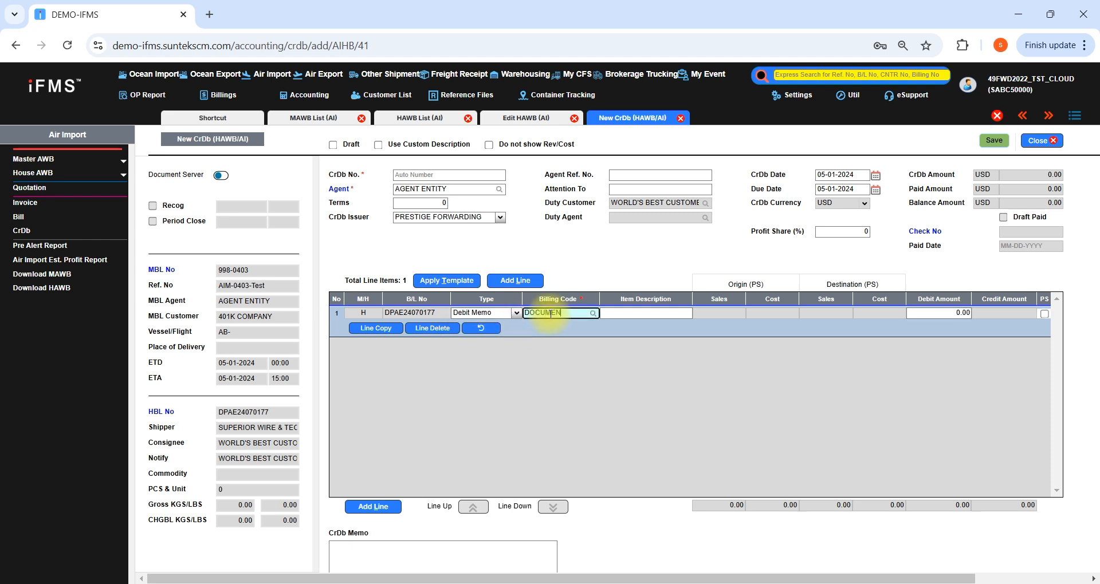
pyautogui.press('Return')
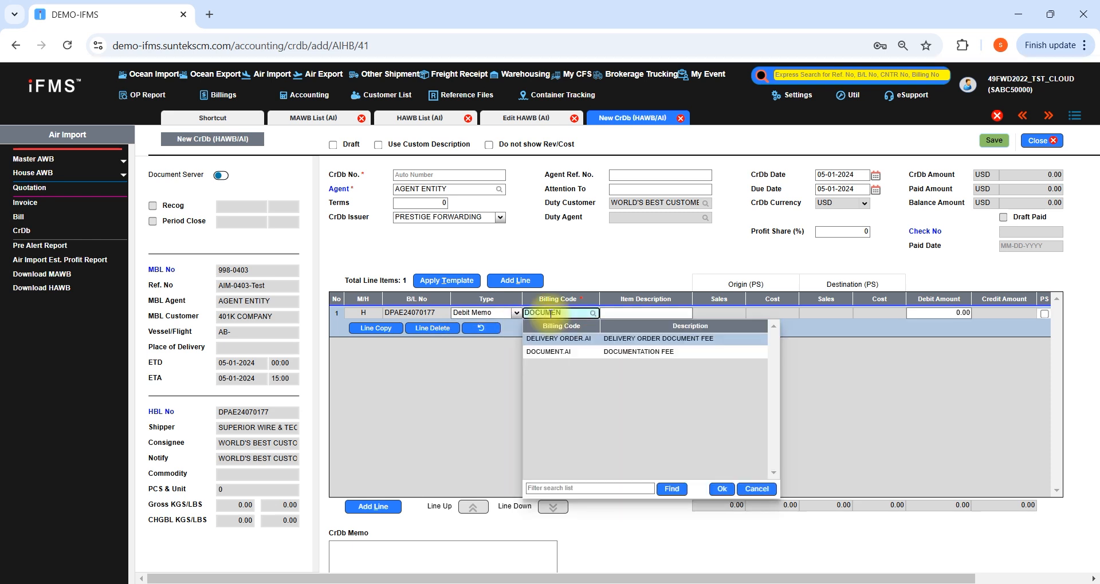
pyautogui.press('Down')
pyautogui.press('Return')
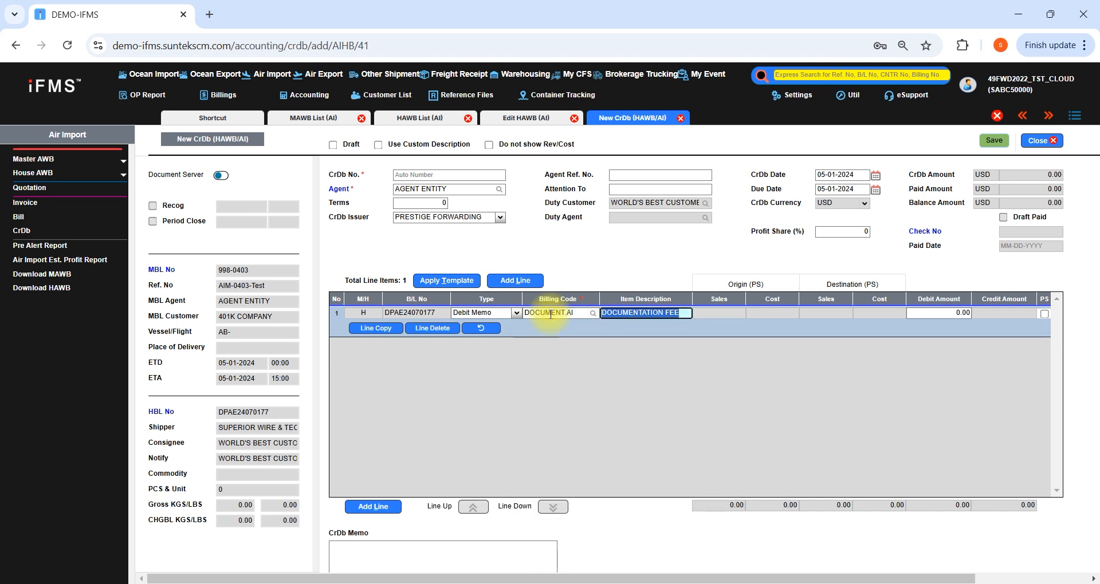
# Set the debit amount of the documentation fee line to 227.12 USD
pyautogui.press('Tab')
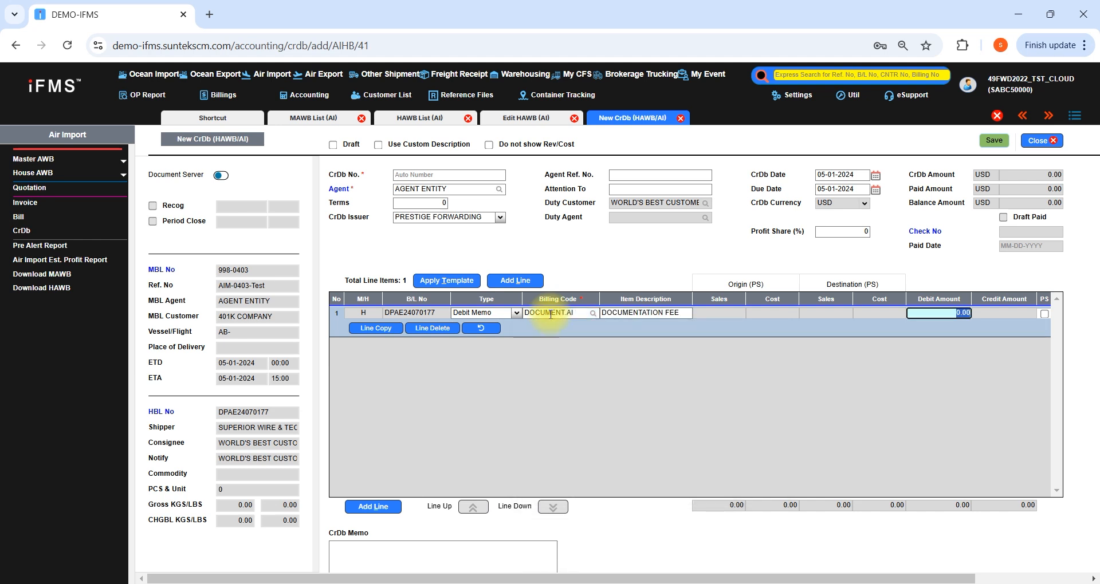
pyautogui.write('227.12')
# Add a second line of type Debit Memo and assign it billing code DOCUMENT.AI
pyautogui.press('Down')
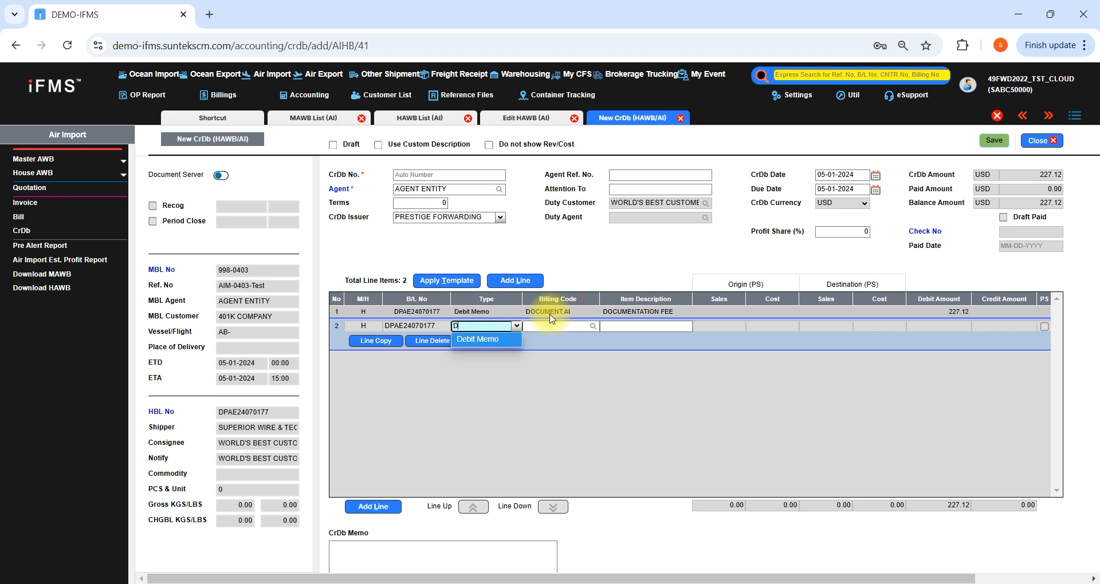
pyautogui.press('Tab')
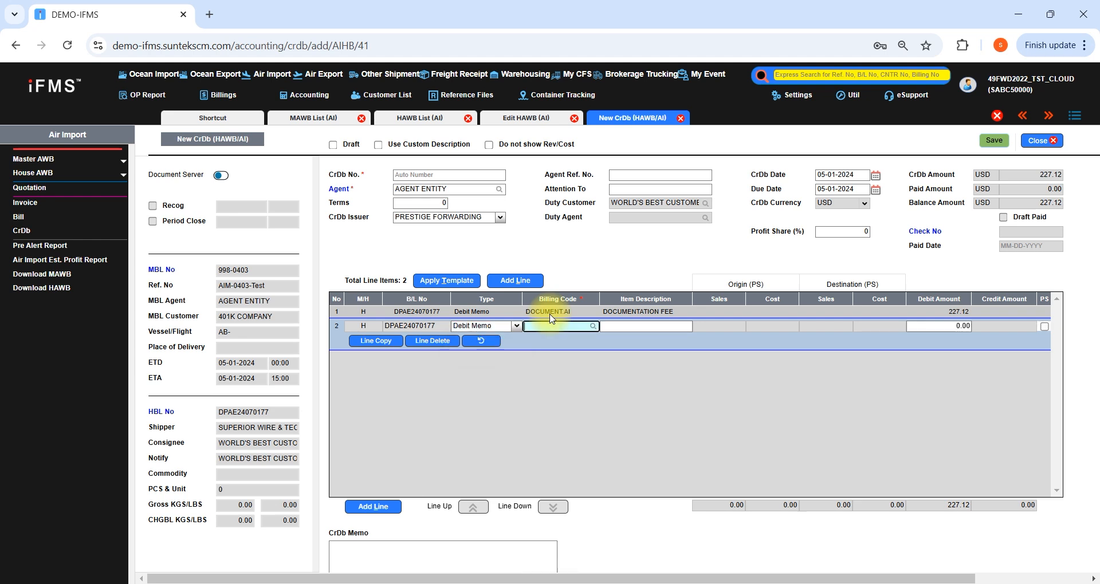
pyautogui.write('DCO')
pyautogui.press('Return')
pyautogui.press('Escape')
pyautogui.write('OC')
pyautogui.press('Return')
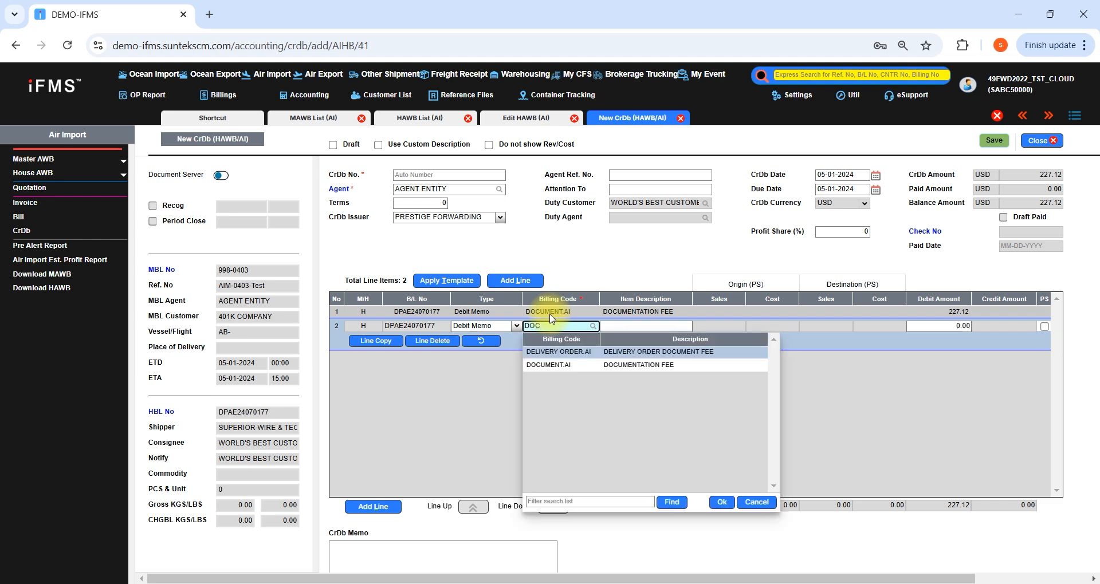
pyautogui.press('Down')
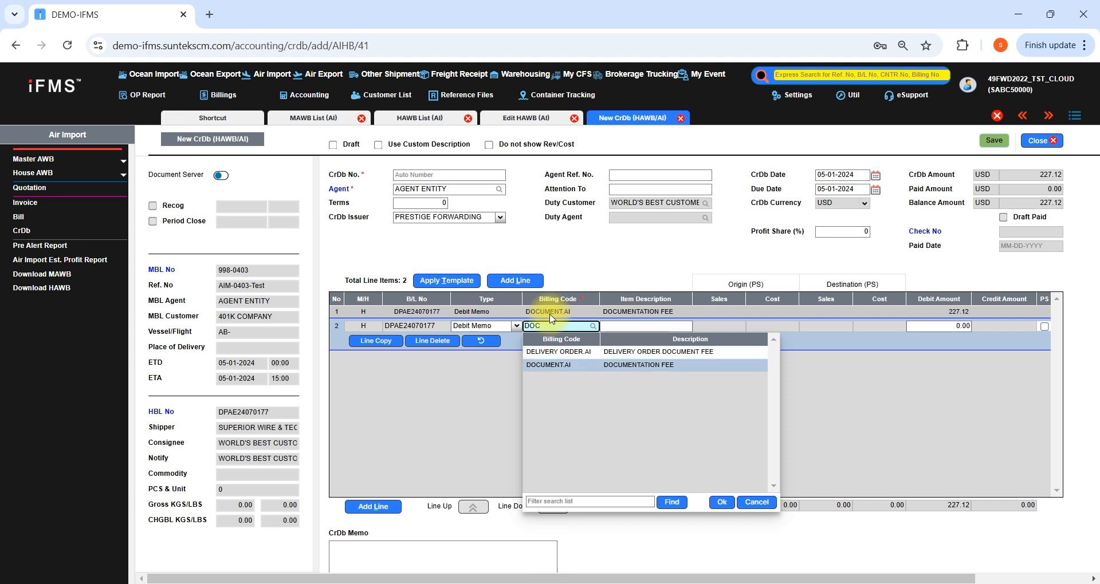
pyautogui.press('Return')
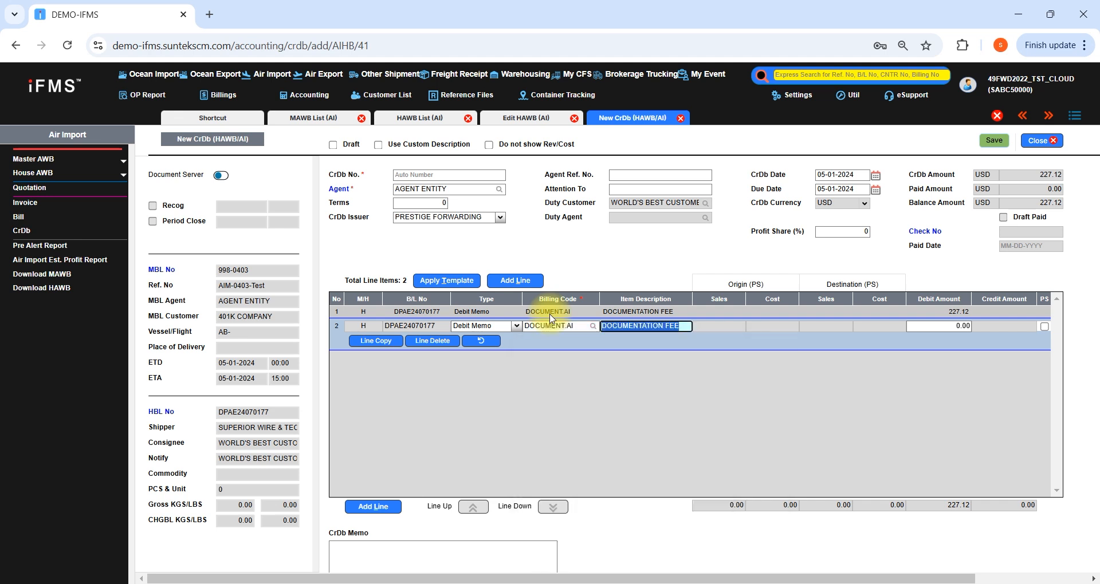
# Change the second line's item description to DOC TRANSFER FEE and set its debit amount to 25 USD
pyautogui.write('DO')
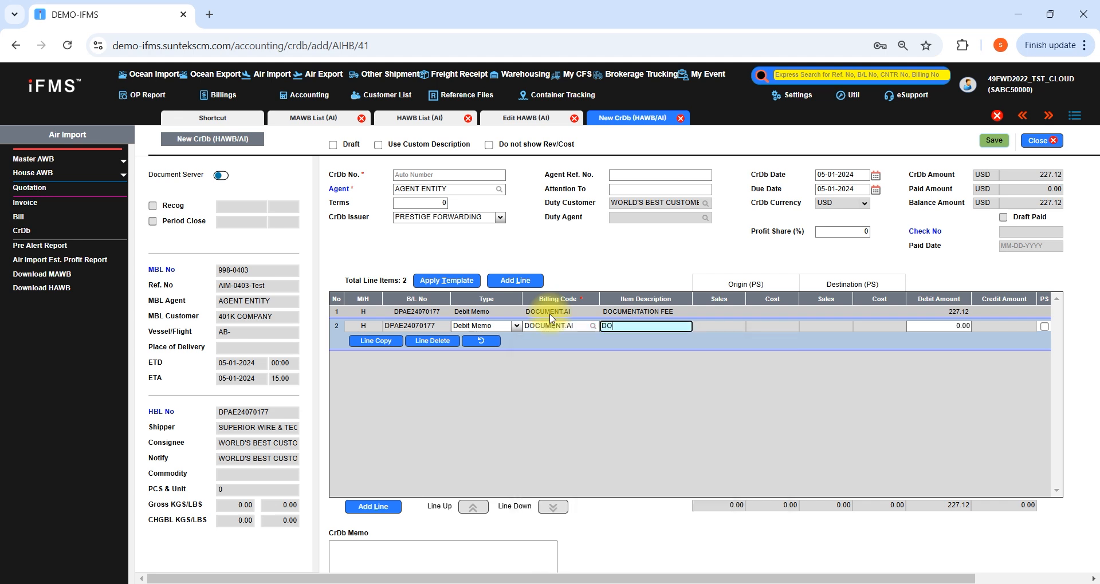
pyautogui.write('C TRANSFER FEE')
pyautogui.press('Tab')
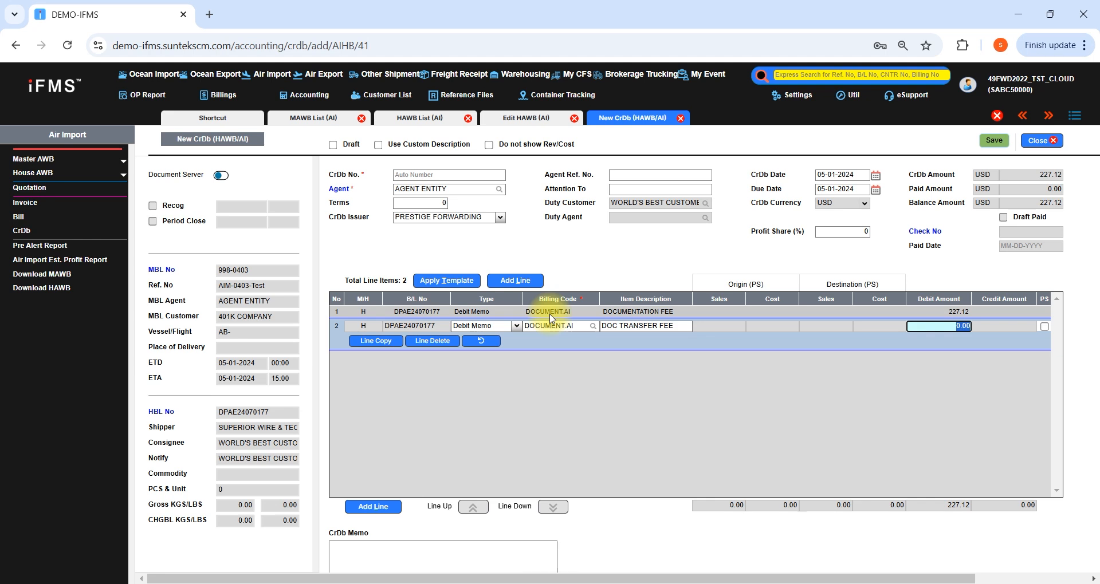
pyautogui.write('25')
# Add a third Debit Memo line with billing code H/C (AGT).AI, the agent handling charge, and a debit amount of 65 USD
pyautogui.press('Down')
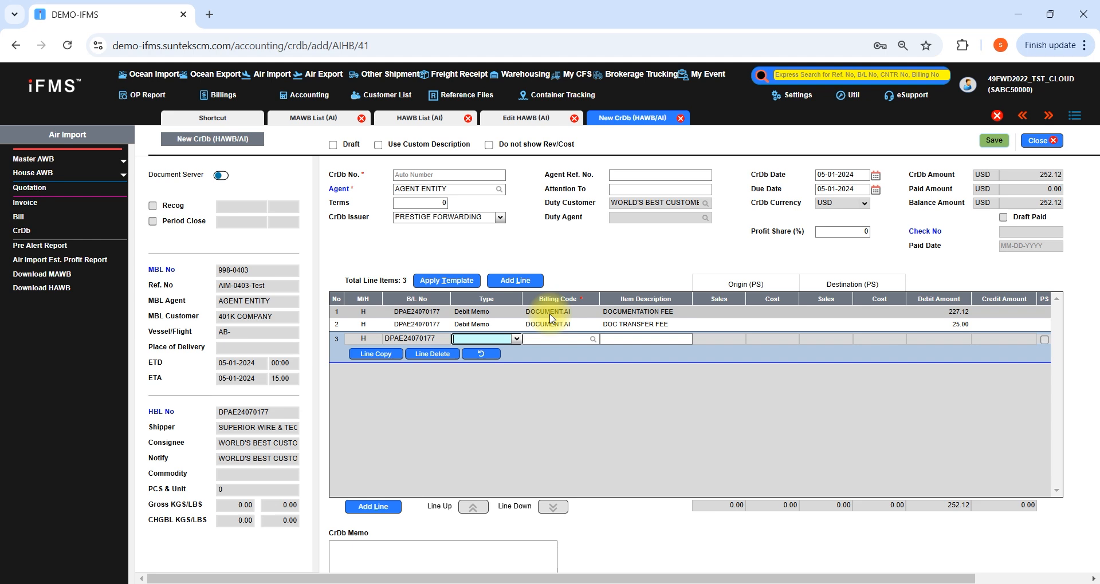
pyautogui.write('HIS')
pyautogui.press('BackSpace')
pyautogui.press('BackSpace')
pyautogui.press('BackSpace')
pyautogui.write('D')
pyautogui.press('Tab')
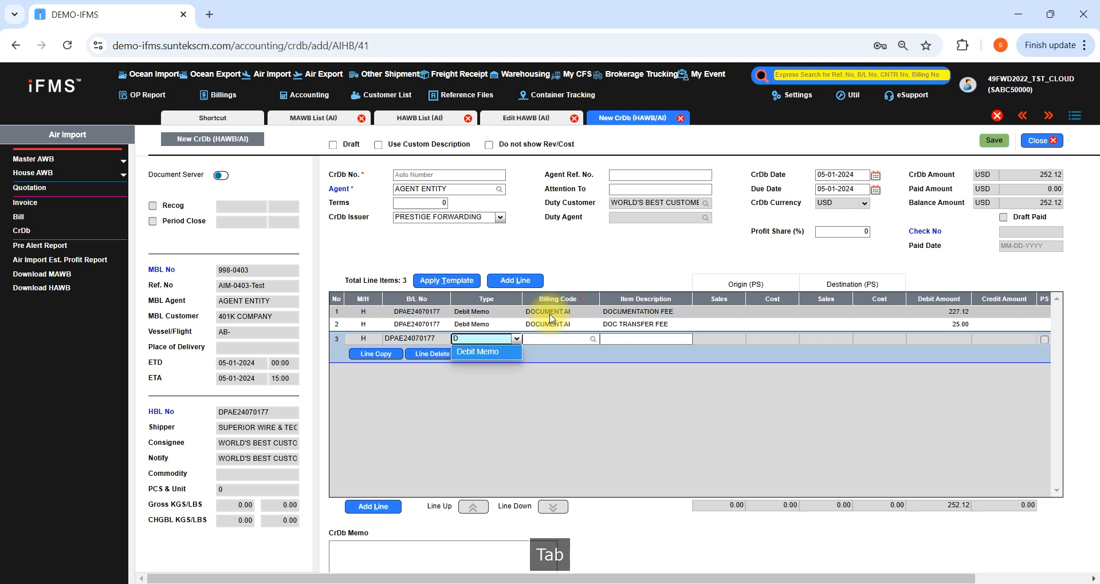
pyautogui.write('H/C')
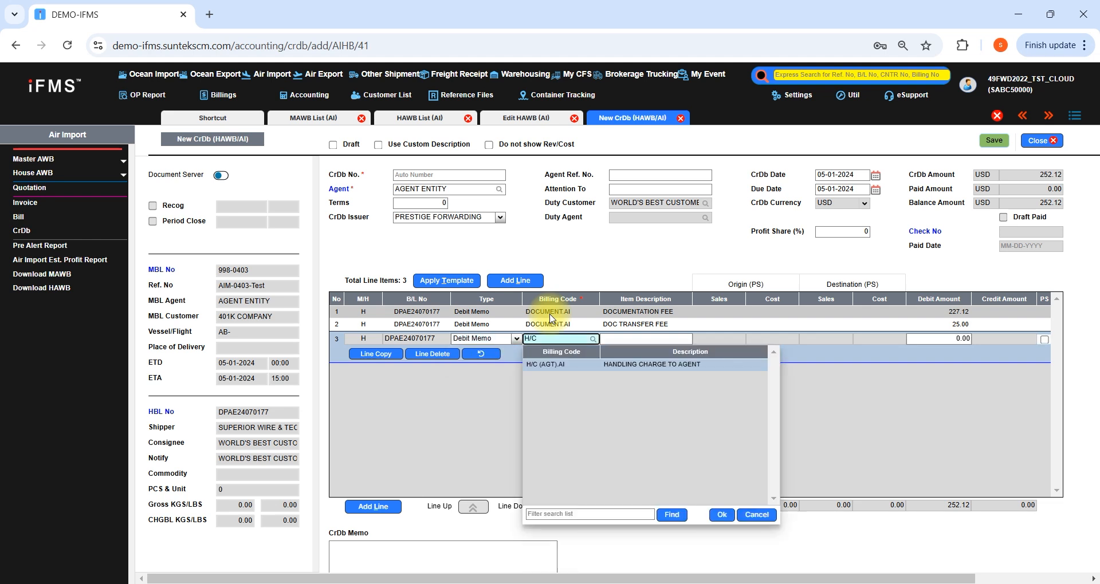
pyautogui.press('Return')
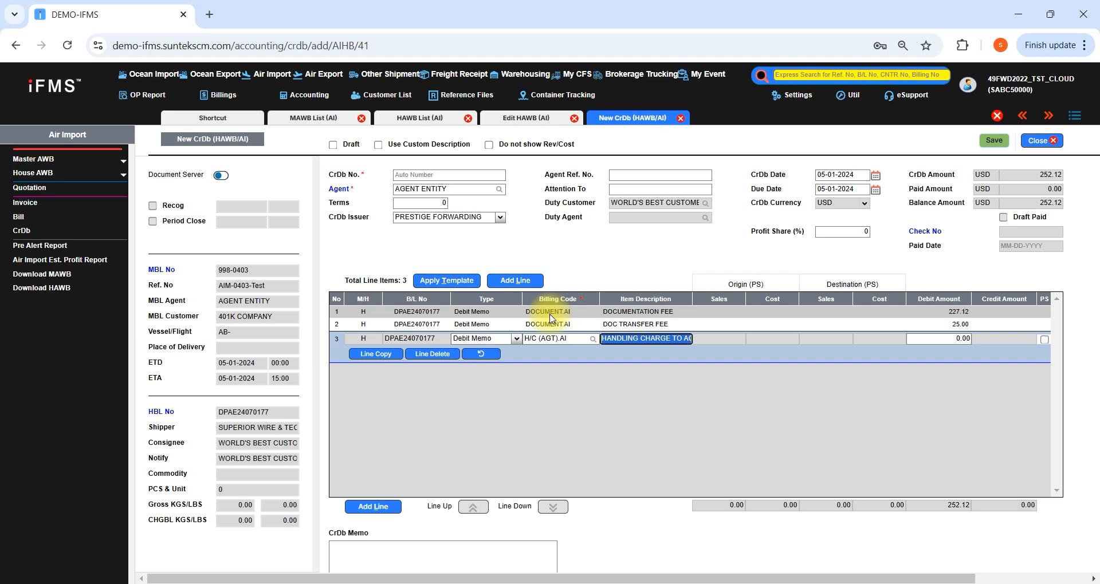
pyautogui.press('Tab')
pyautogui.write('65')
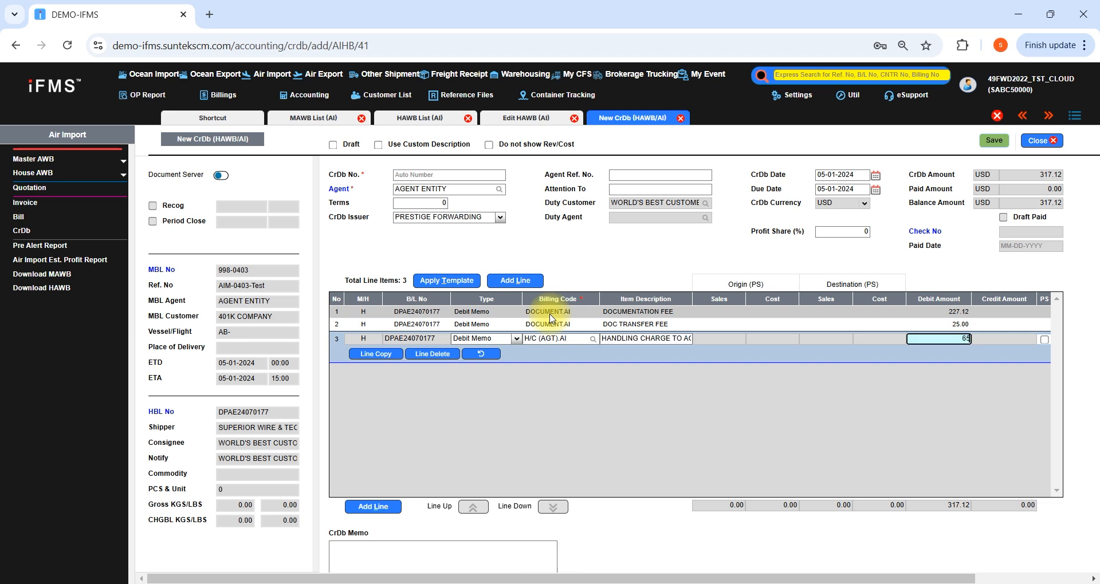
# Add a fourth Debit Memo line with billing code CUSTOMS ENTRY.AI and a debit amount of 85 USD
pyautogui.press('Down')
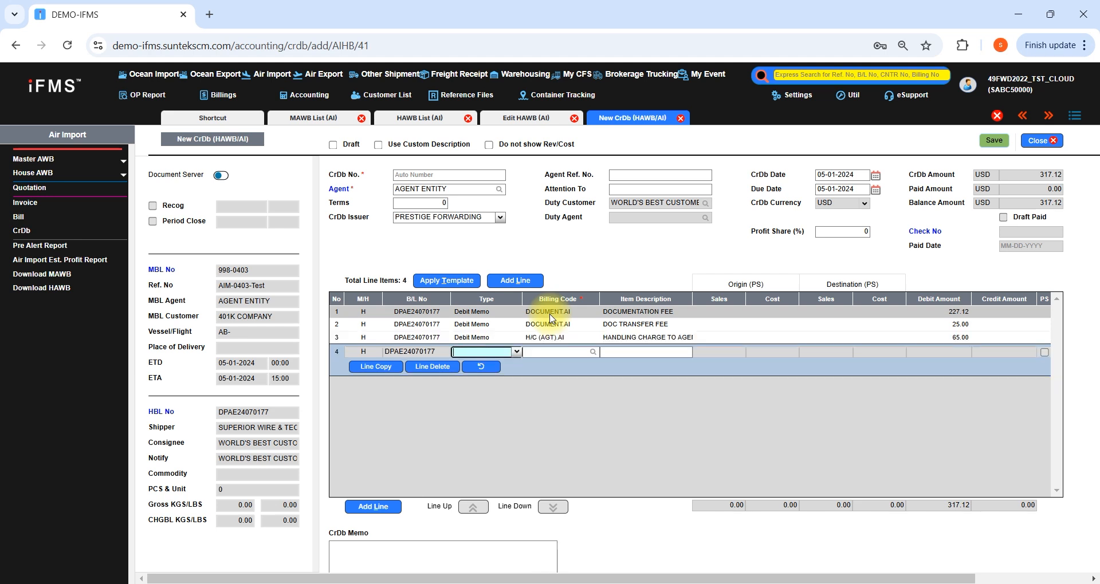
pyautogui.write('Debit Memo')
pyautogui.press('Tab')
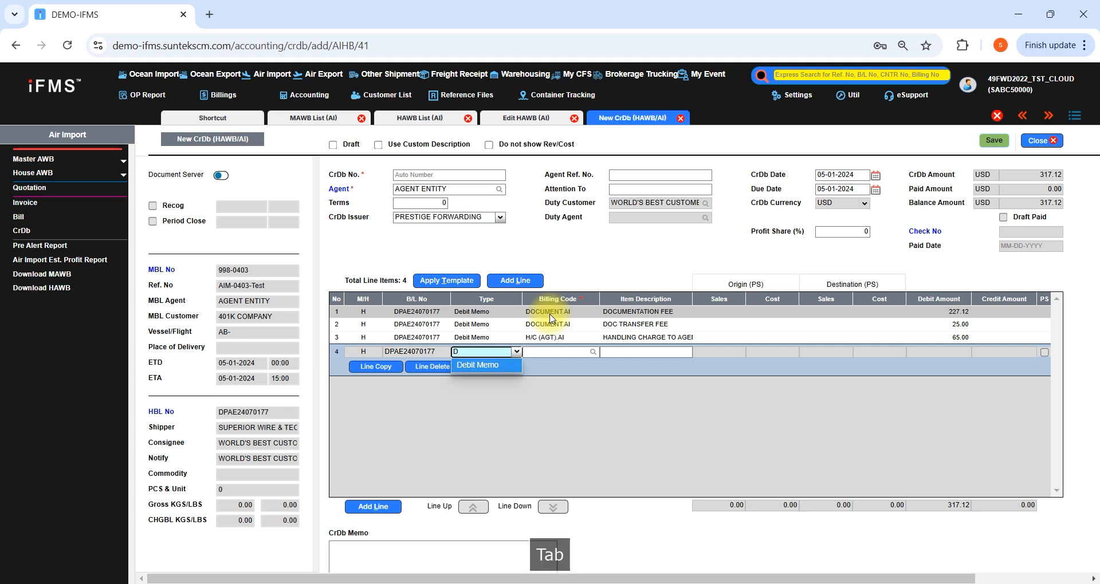
pyautogui.write('CUSTOMS')
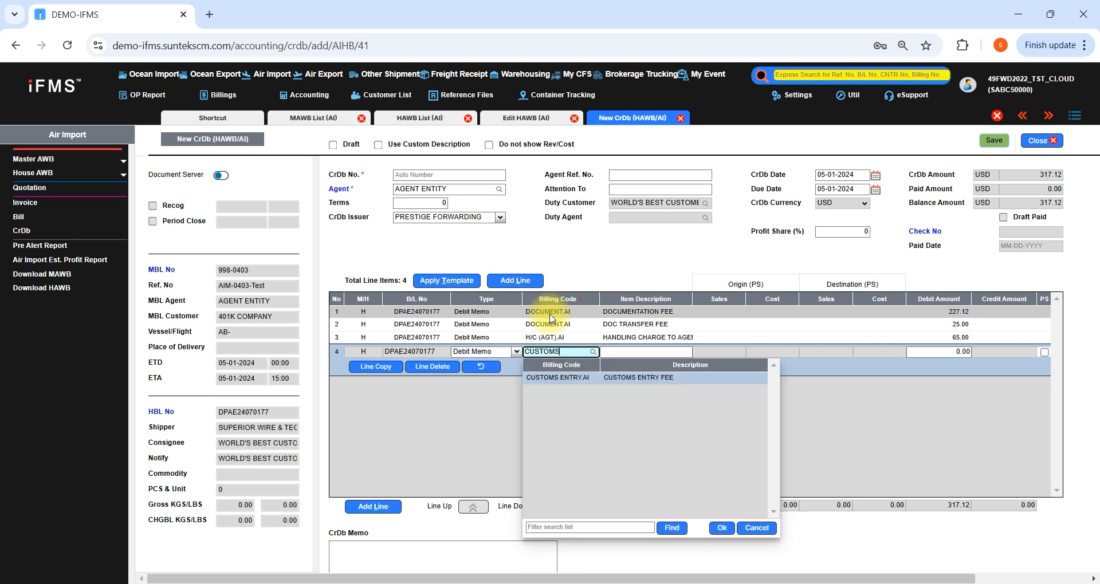
pyautogui.press('Return')
pyautogui.press('Tab')
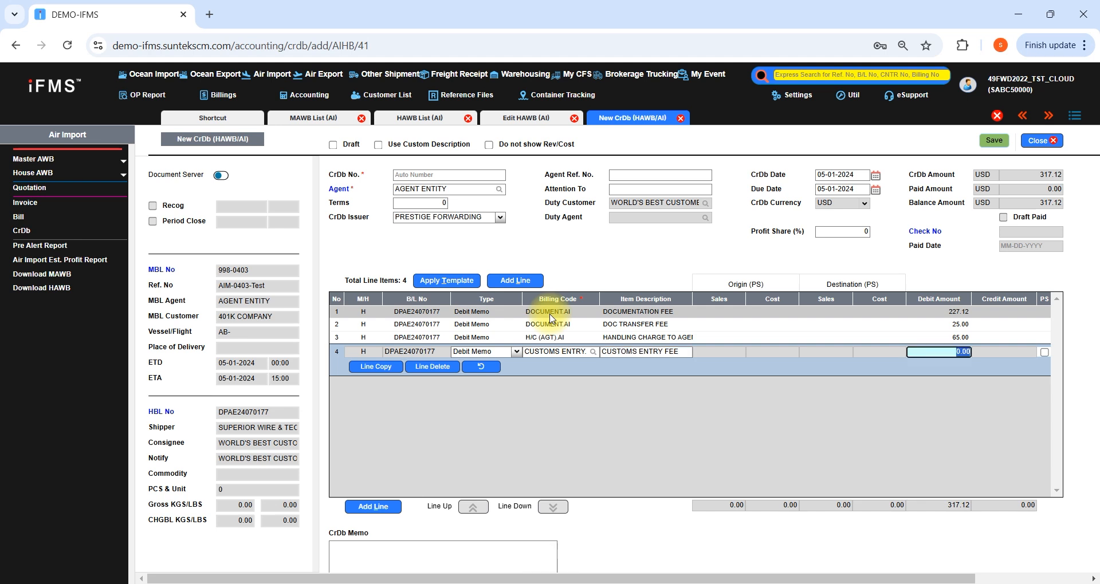
pyautogui.write('85')
# Add a fifth Debit Memo line with billing code TRUCKING.AI and a debit amount of 1,150 USD
pyautogui.press('Down')
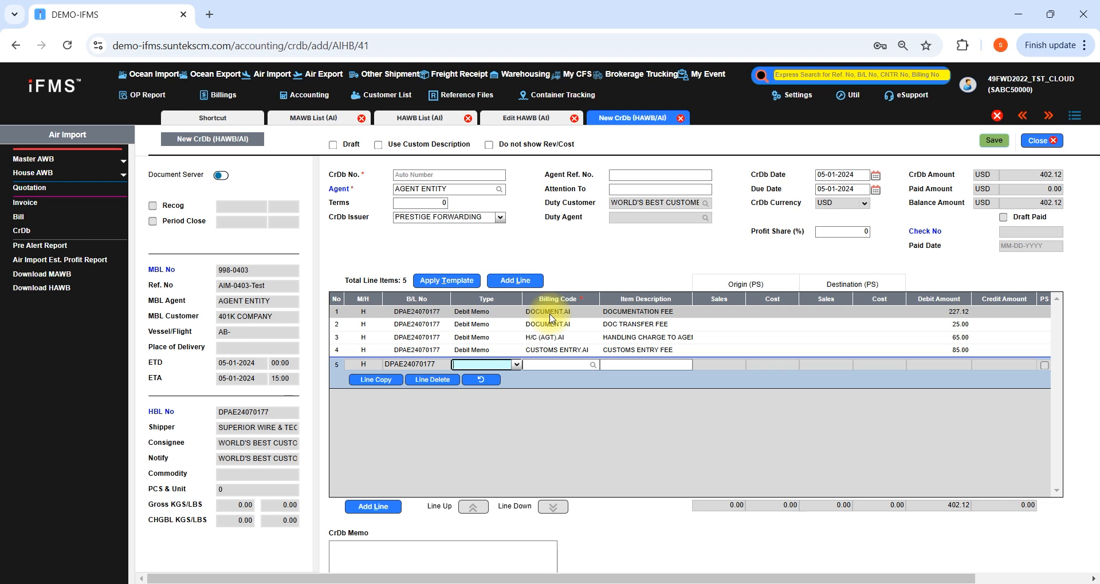
pyautogui.press('Tab')
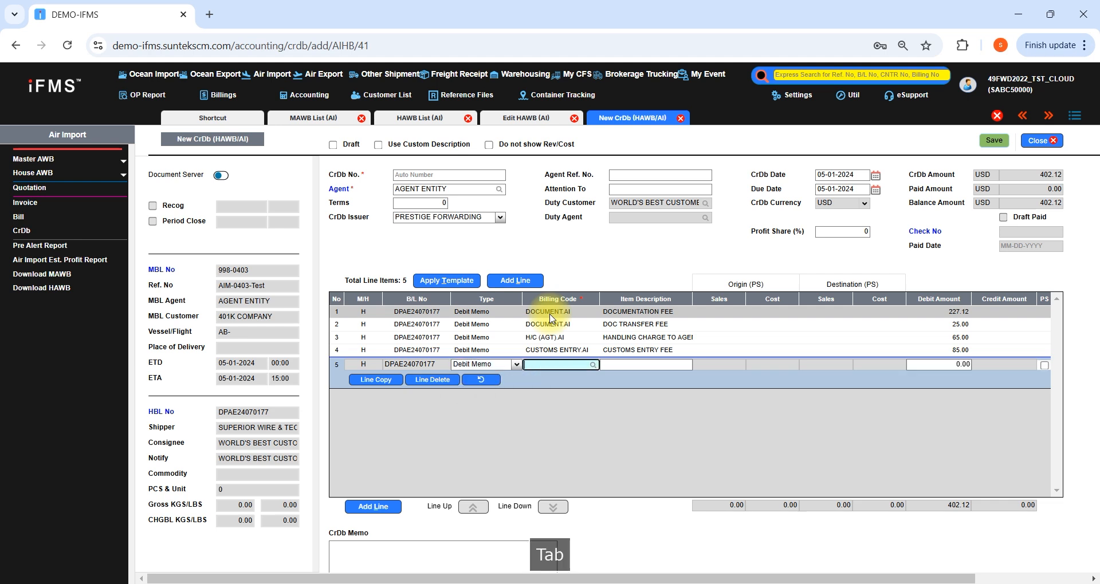
pyautogui.write('TRUCKING')
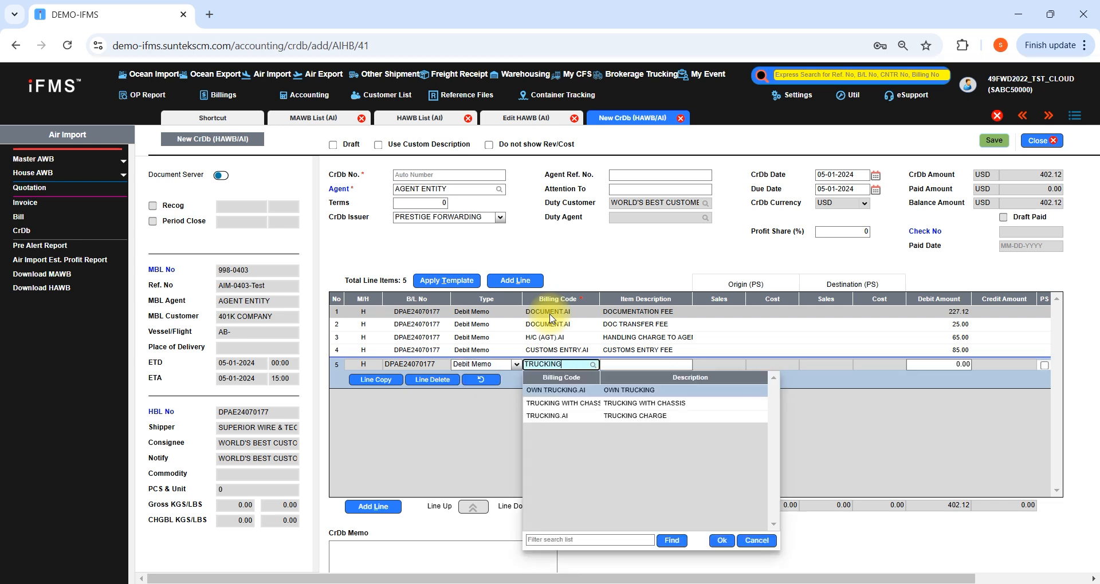
pyautogui.press('Down')
pyautogui.press('Down')
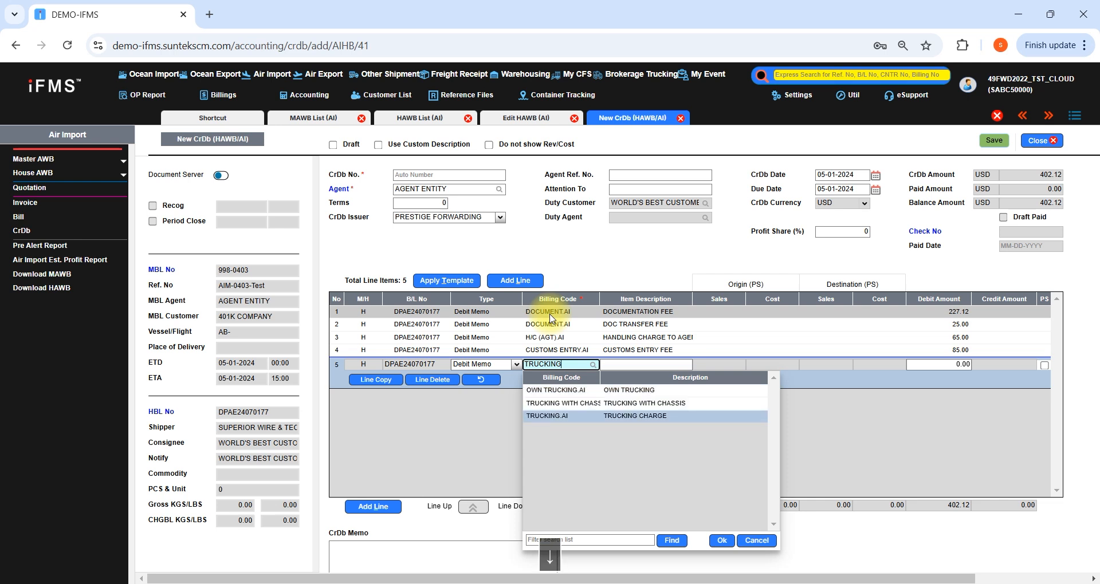
pyautogui.press('Return')
pyautogui.press('Tab')
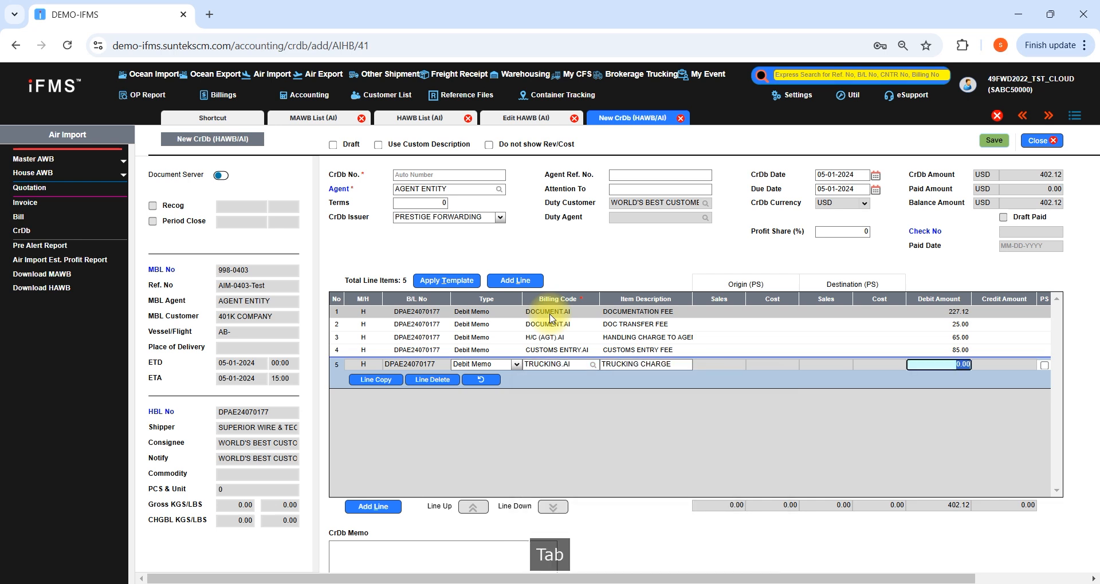
pyautogui.write('1,150')
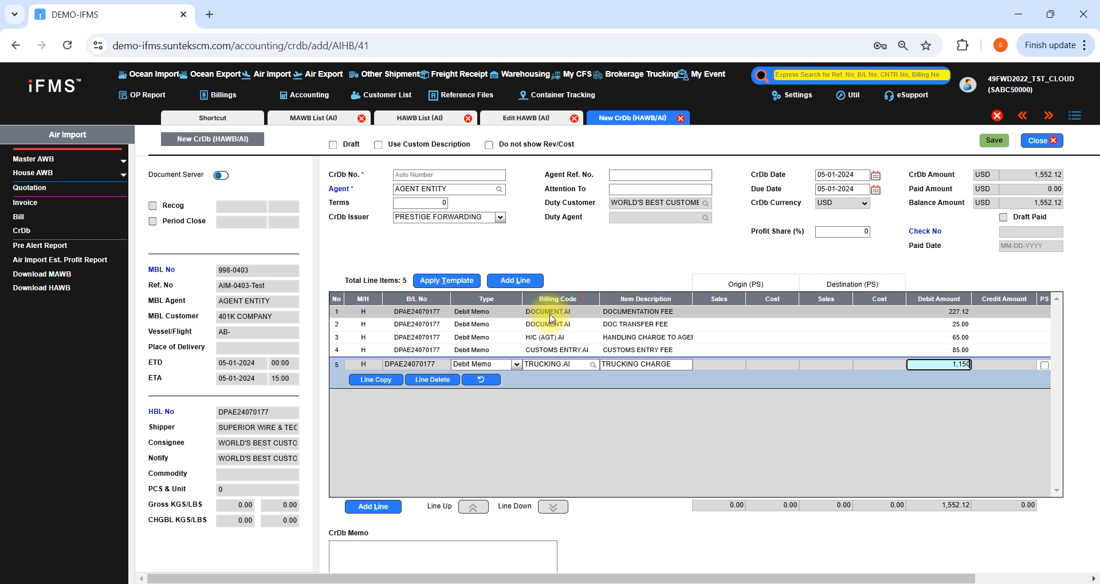
pyautogui.press('Return')
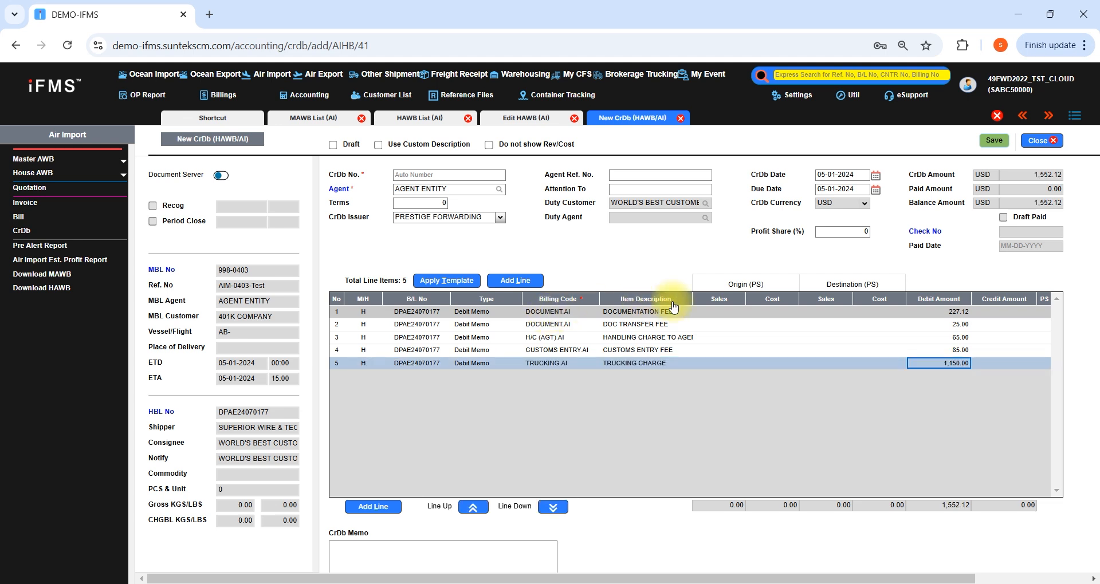
# Save the CrDb note without printing it and open the HAWB's profit breakdown
pyautogui.click(995, 141)
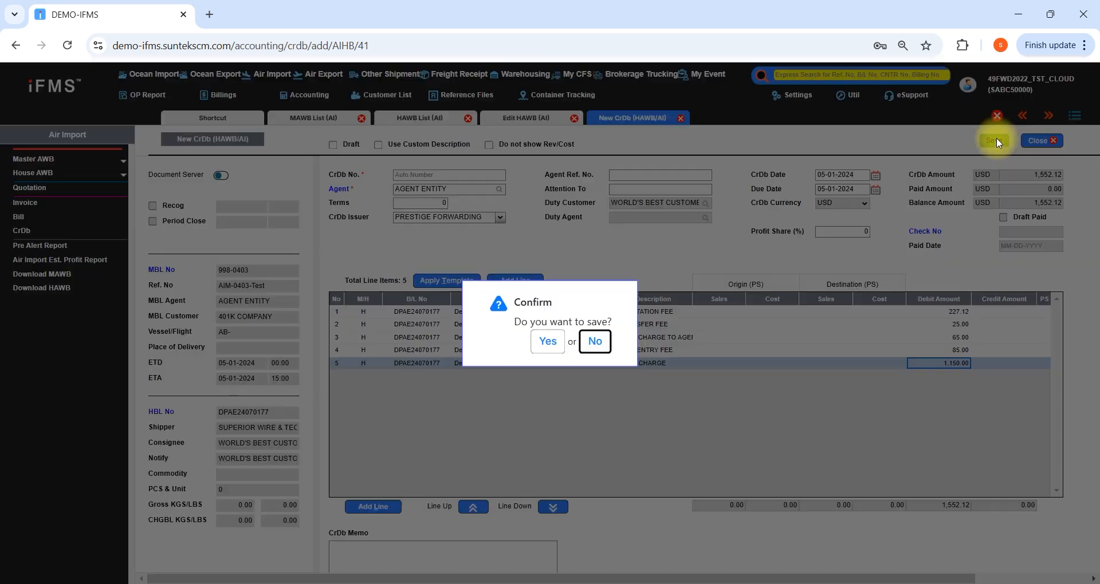
pyautogui.click(554, 341)
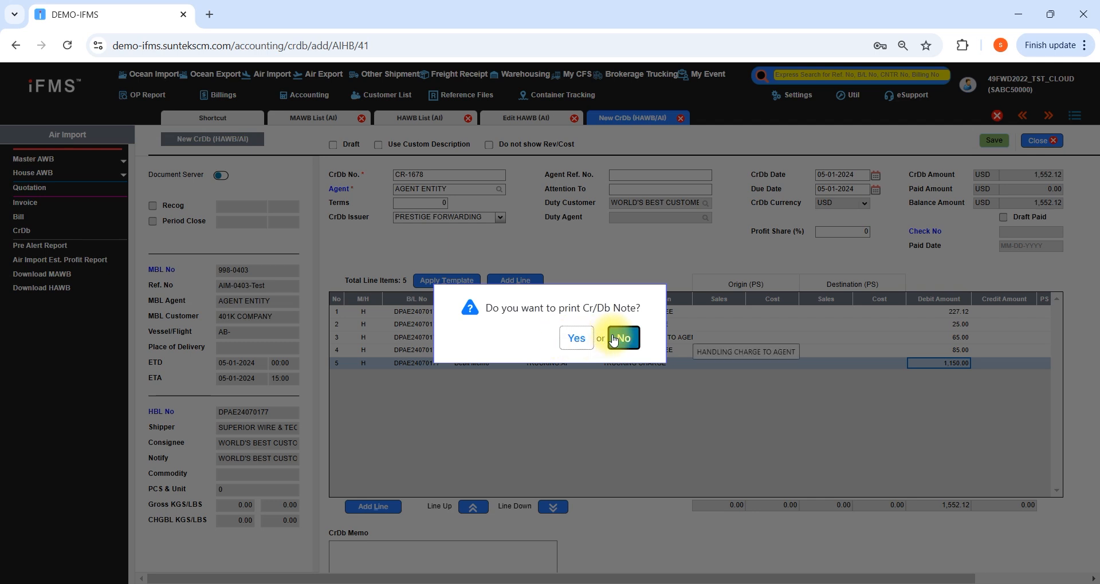
pyautogui.click(619, 339)
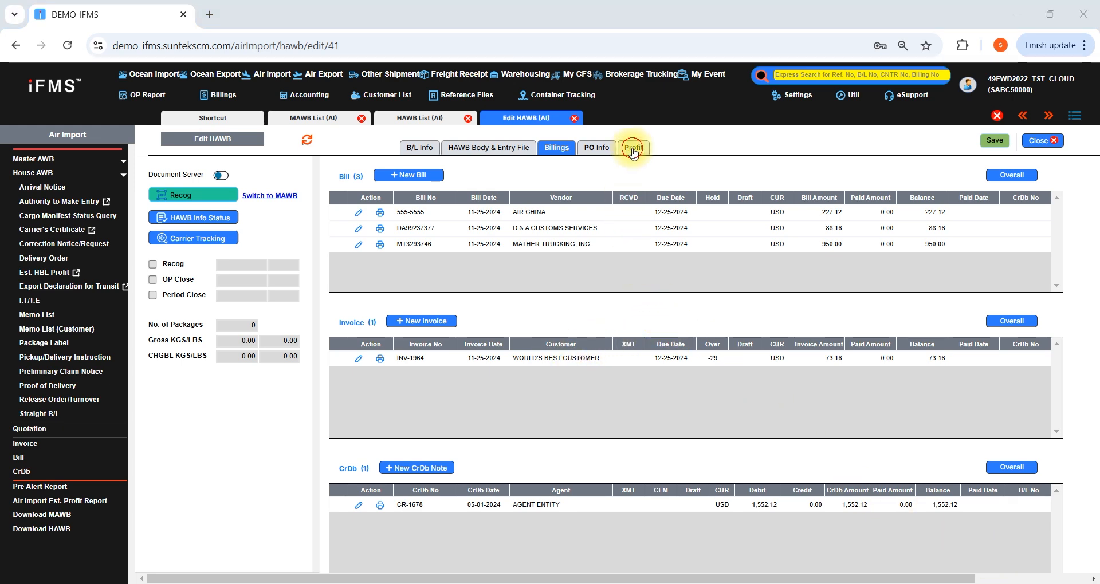
pyautogui.click(632, 148)
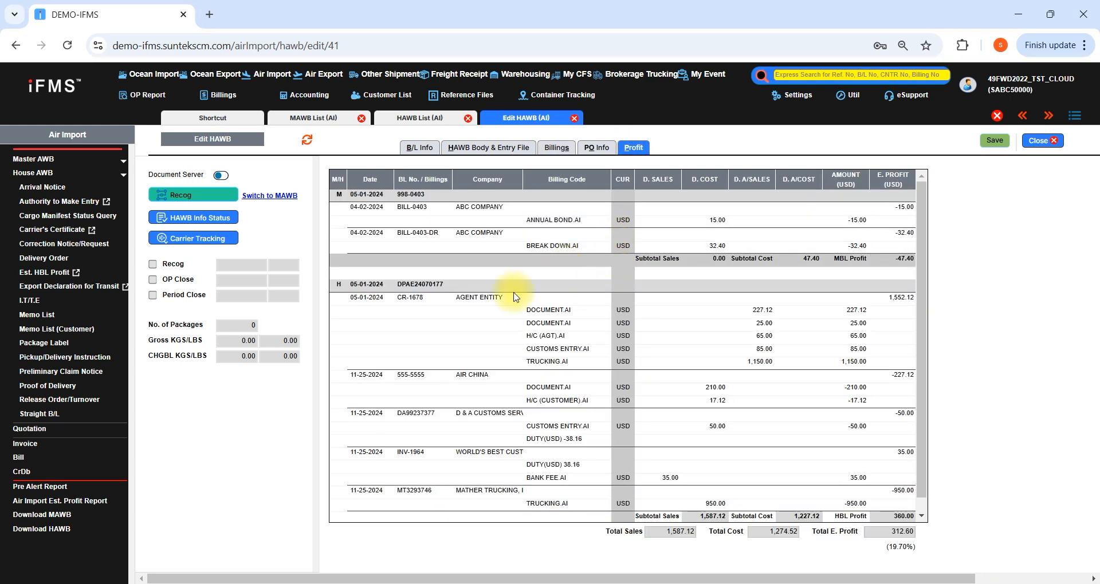